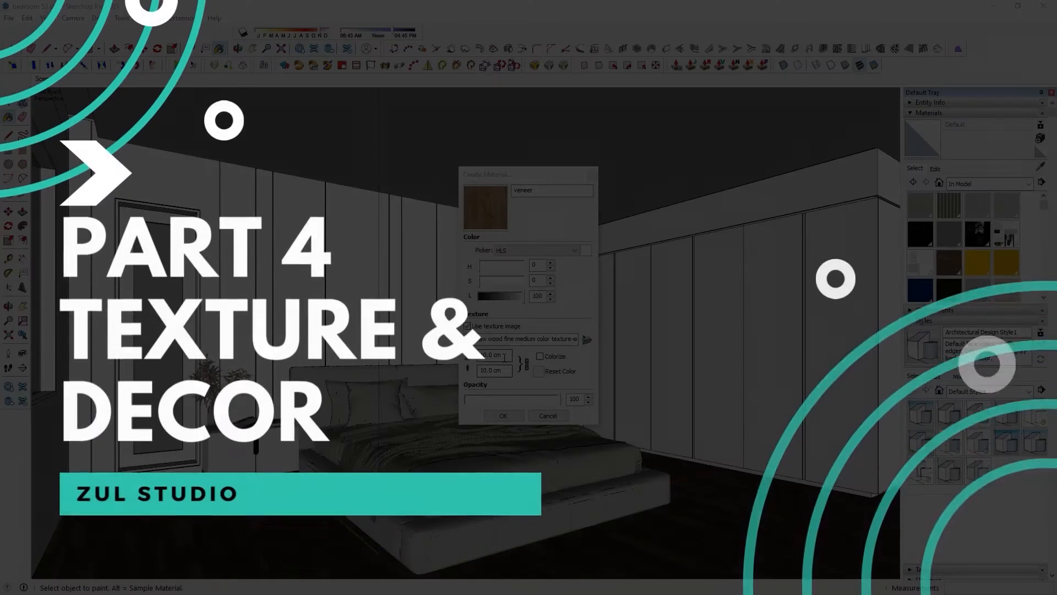
Step: Create the parquette material from the 147_dark parquet flooring texture-seamless.jpg image with a texture width of 150 cm
{"action": "left_click_drag", "start_coordinate": [504, 357], "coordinate": [417, 349]}
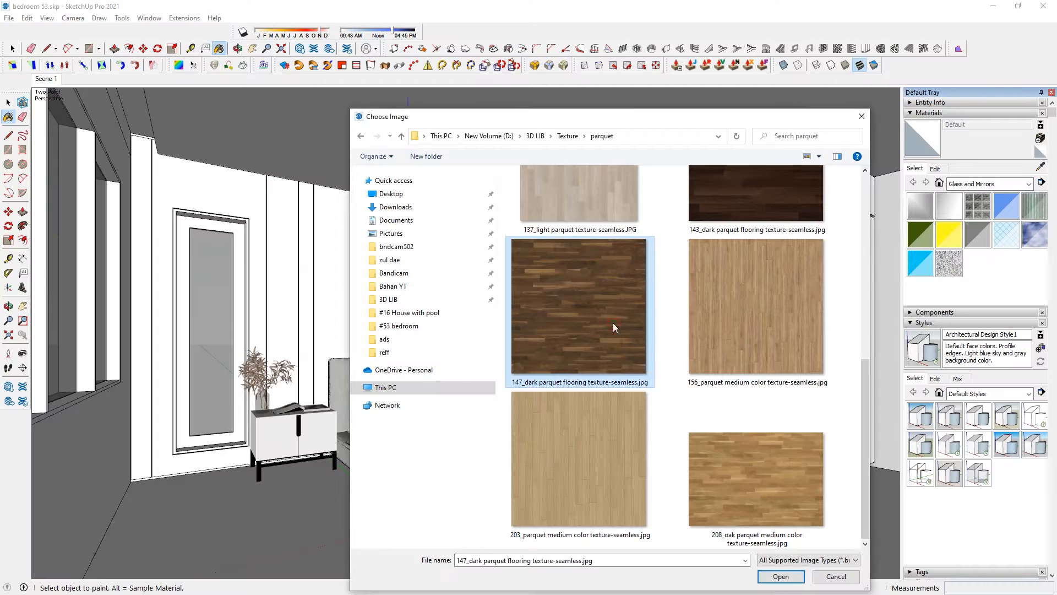
{"action": "double_click", "coordinate": [613, 325]}
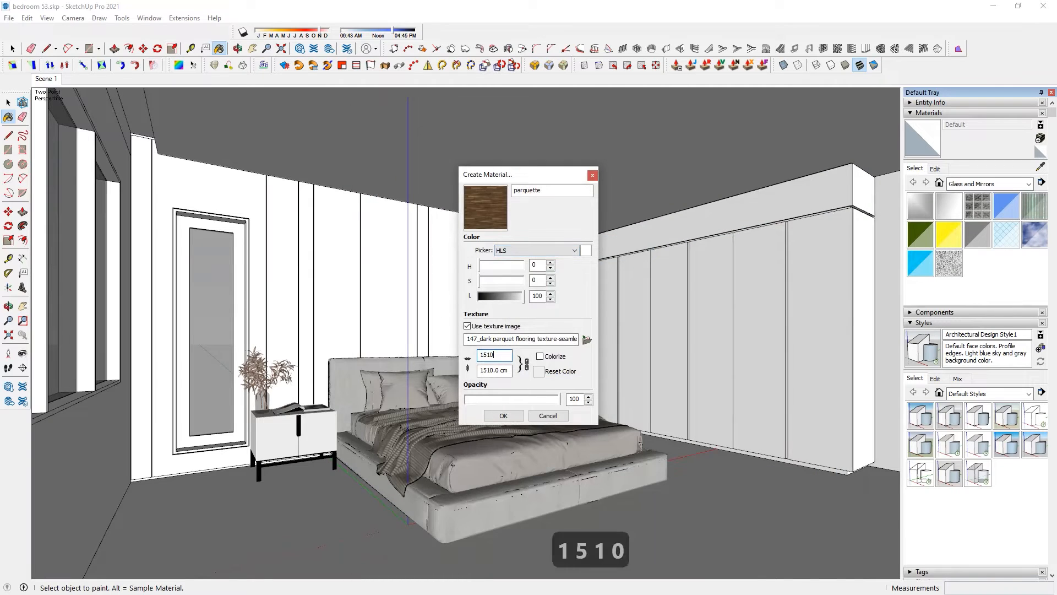
{"action": "type", "text": "150"}
{"action": "left_click", "coordinate": [503, 415]}
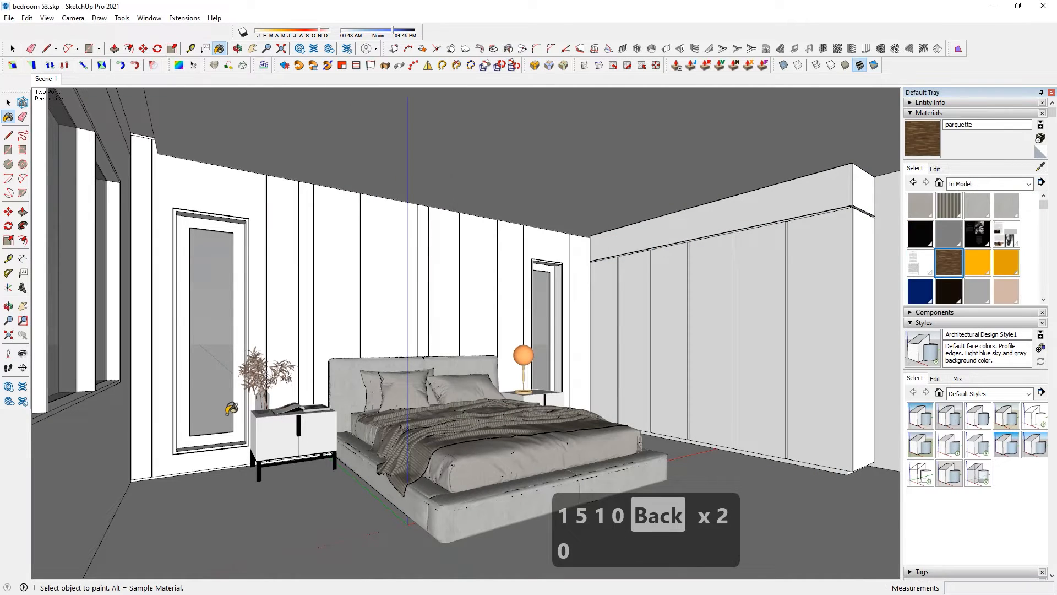
Step: Paint the bedroom floor with the parquette material
{"action": "key", "text": "space"}
{"action": "left_click", "coordinate": [251, 521]}
{"action": "key", "text": "b"}
{"action": "left_click", "coordinate": [262, 521]}
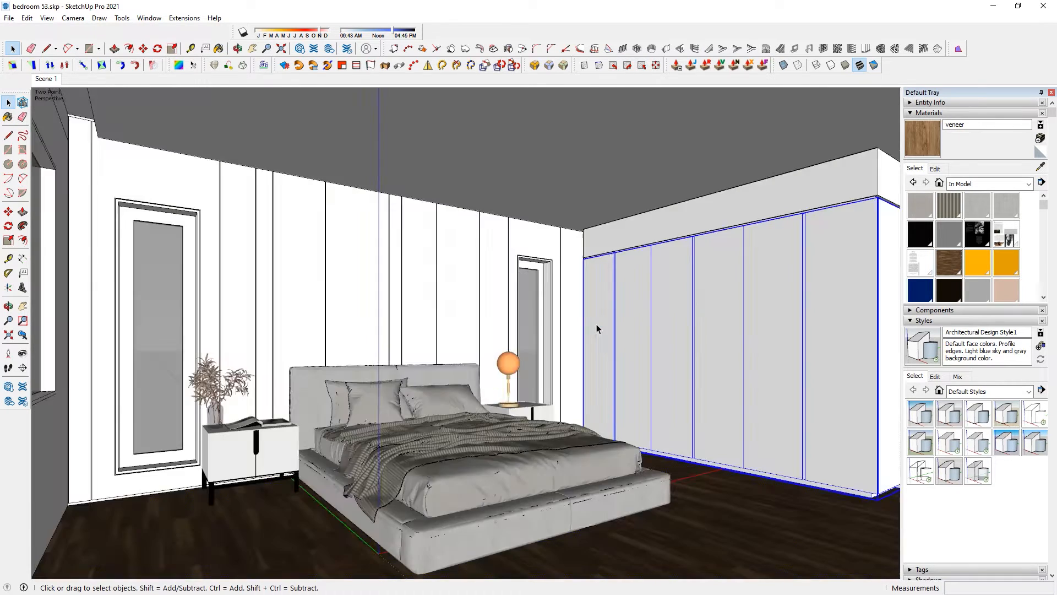
Step: Paint all the wardrobe door faces with the veneer material inside their group and leave the group
{"action": "double_click", "coordinate": [597, 327]}
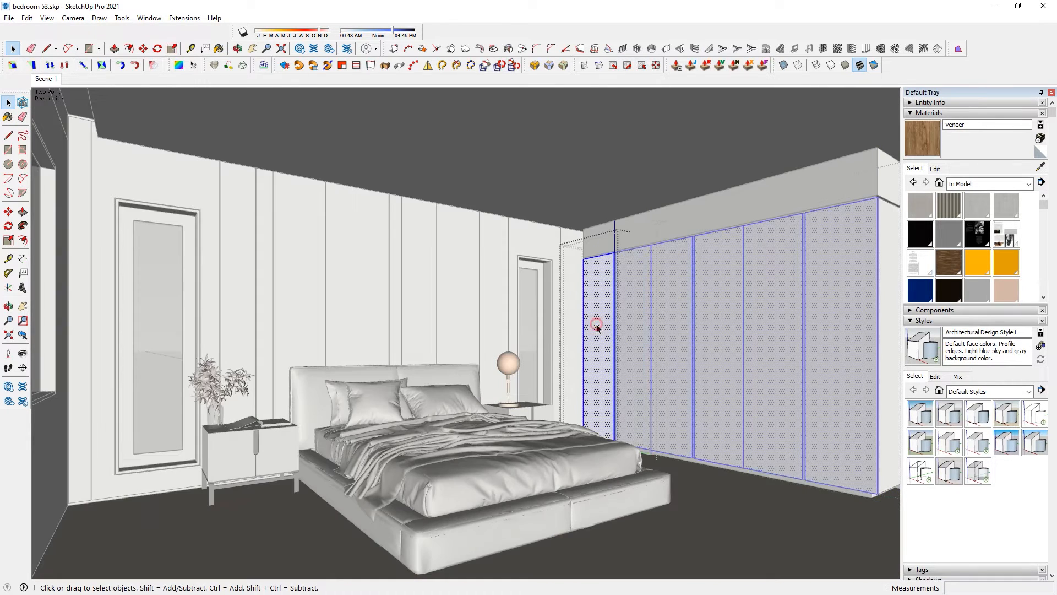
{"action": "left_click", "coordinate": [598, 323]}
{"action": "key", "text": "Escape"}
{"action": "key", "text": "Escape"}
{"action": "key", "text": "Escape"}
{"action": "key", "text": "Escape"}
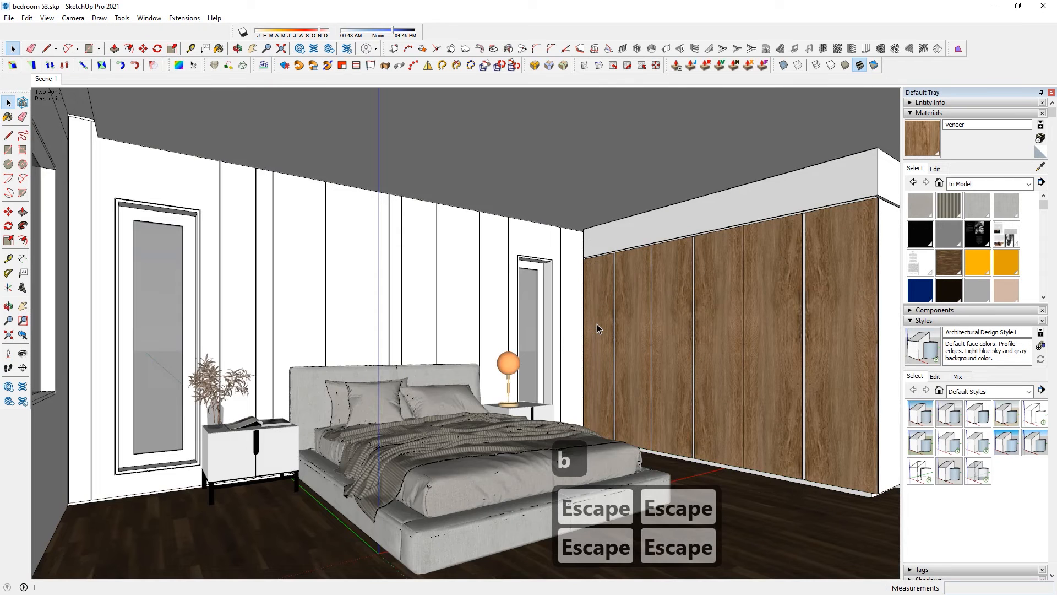
Step: Set the veneer material's texture size to 120 cm
{"action": "left_click", "coordinate": [936, 169]}
{"action": "left_click", "coordinate": [939, 294]}
{"action": "type", "text": "120"}
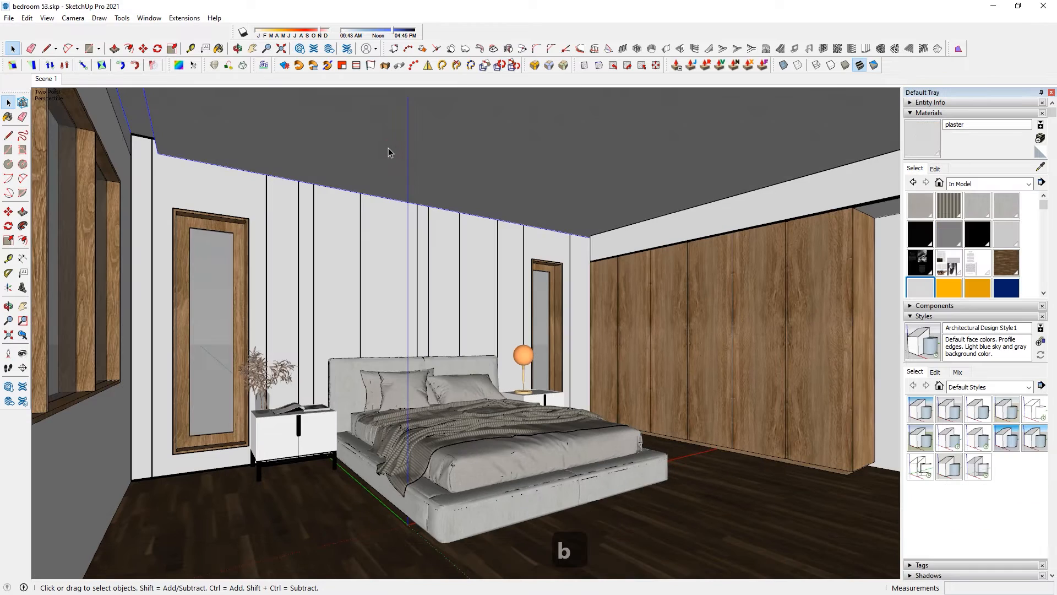
Step: Paint the ceiling bulkhead above the wardrobe with the plaster material and exit its group
{"action": "key", "text": "b"}
{"action": "left_click", "coordinate": [659, 234]}
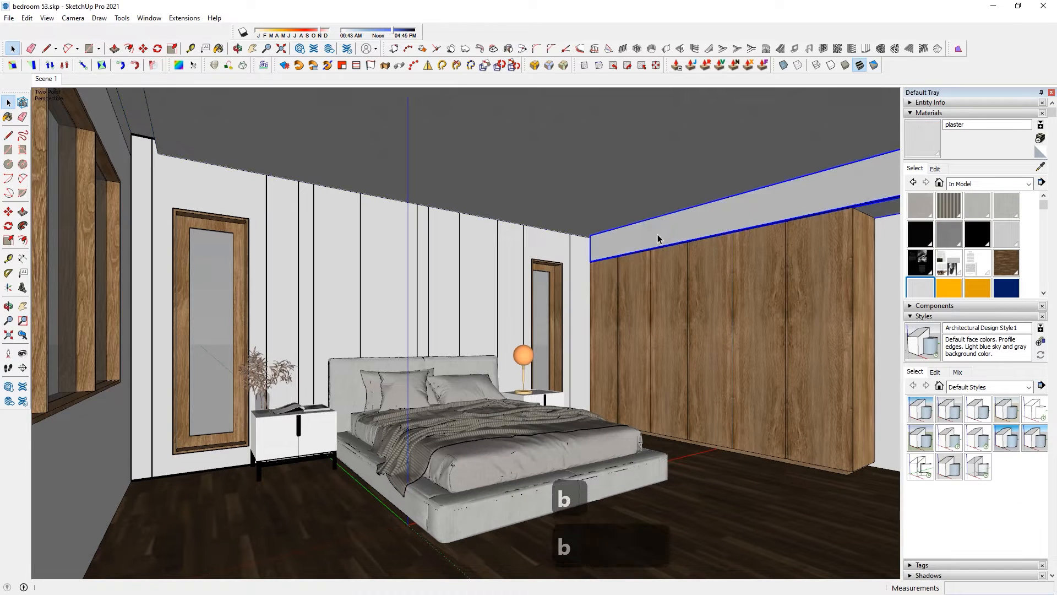
{"action": "key", "text": "Escape"}
{"action": "key", "text": "Escape"}
Step: Paint the side wall next to the door opening with the plaster material
{"action": "scroll", "coordinate": [649, 232], "scroll_direction": "up", "scroll_amount": 3}
{"action": "middle_click_drag", "start_coordinate": [602, 317], "coordinate": [539, 329]}
{"action": "scroll", "coordinate": [539, 330], "scroll_direction": "up", "scroll_amount": 3}
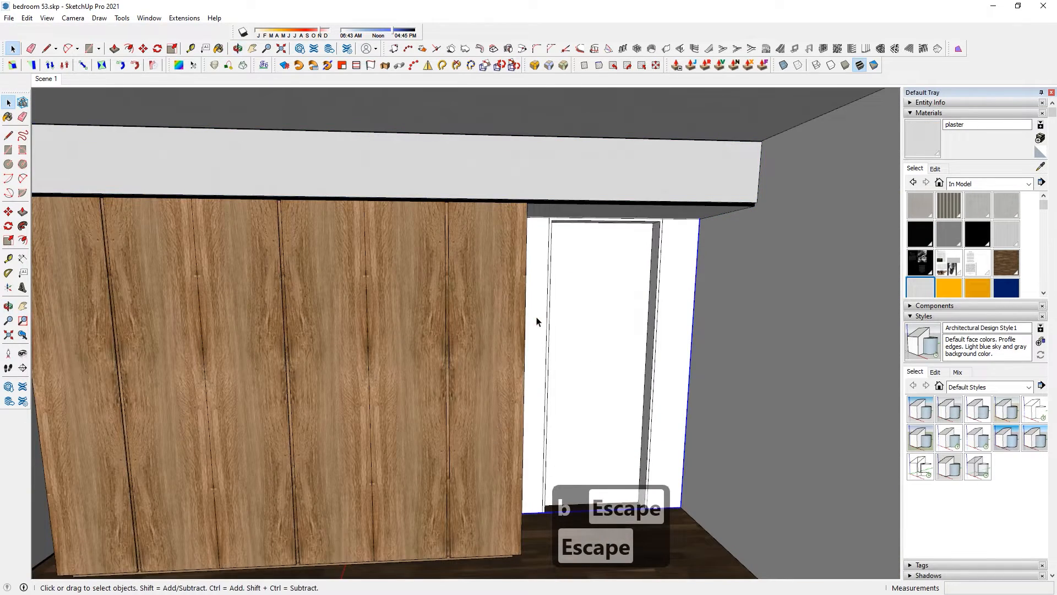
{"action": "key", "text": "b"}
{"action": "left_click", "coordinate": [837, 311]}
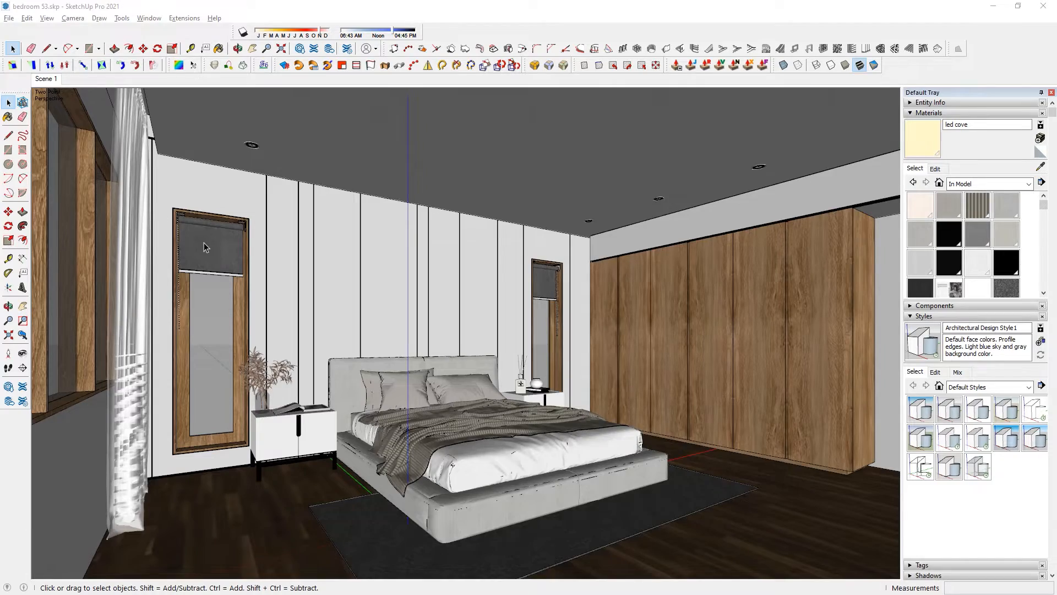
Step: Examine the textured and decorated bedroom from several angles, restoring the Scene 1 view between looks
{"action": "scroll", "coordinate": [204, 246], "scroll_direction": "up", "scroll_amount": 1}
{"action": "middle_click_drag", "start_coordinate": [319, 282], "coordinate": [676, 313]}
{"action": "middle_click_drag", "start_coordinate": [504, 335], "coordinate": [565, 325]}
{"action": "middle_click_drag", "start_coordinate": [315, 313], "coordinate": [536, 307]}
{"action": "left_click", "coordinate": [42, 79]}
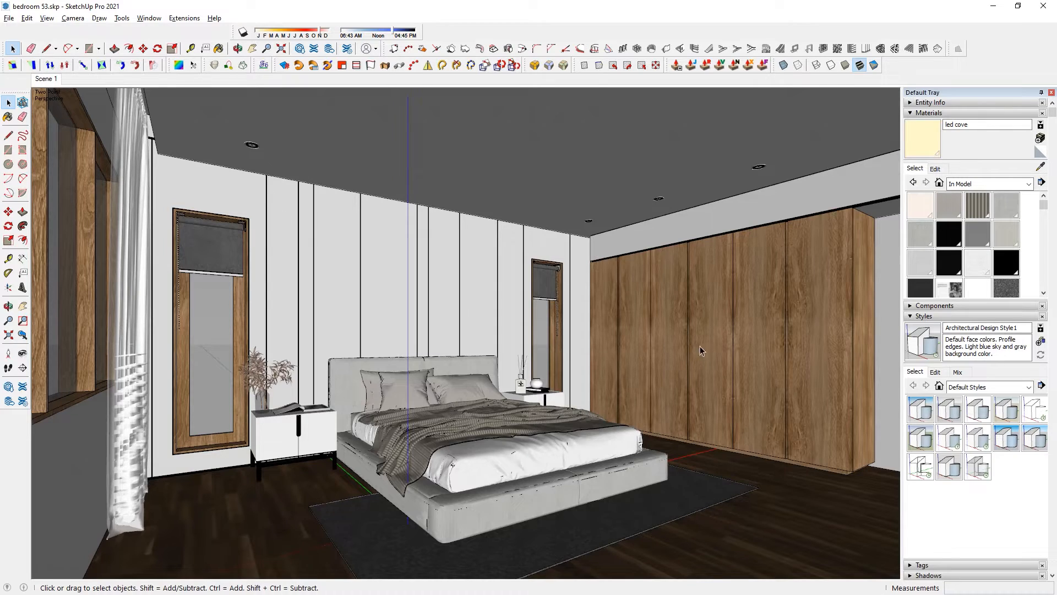
{"action": "scroll", "coordinate": [654, 320], "scroll_direction": "up", "scroll_amount": 5}
{"action": "middle_click_drag", "start_coordinate": [575, 340], "coordinate": [473, 285]}
{"action": "scroll", "coordinate": [626, 305], "scroll_direction": "up", "scroll_amount": 5}
{"action": "left_click", "coordinate": [53, 82]}
{"action": "middle_click_drag", "start_coordinate": [428, 306], "coordinate": [242, 287]}
{"action": "middle_click_drag", "start_coordinate": [457, 300], "coordinate": [628, 313]}
{"action": "left_click", "coordinate": [46, 78]}
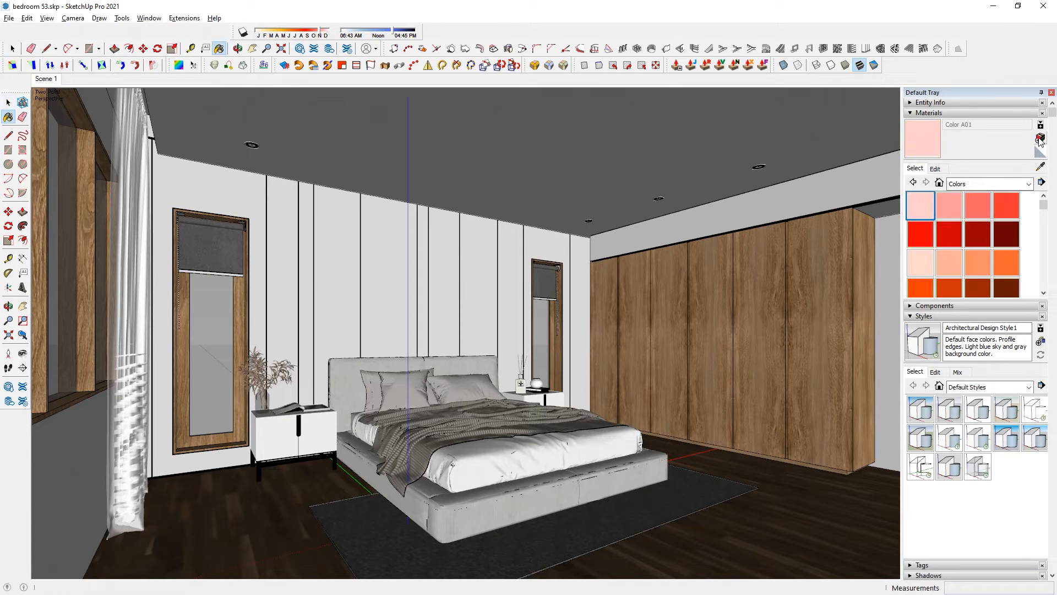
Step: Create a pale yellow colour material named led cove
{"action": "left_click", "coordinate": [1040, 137]}
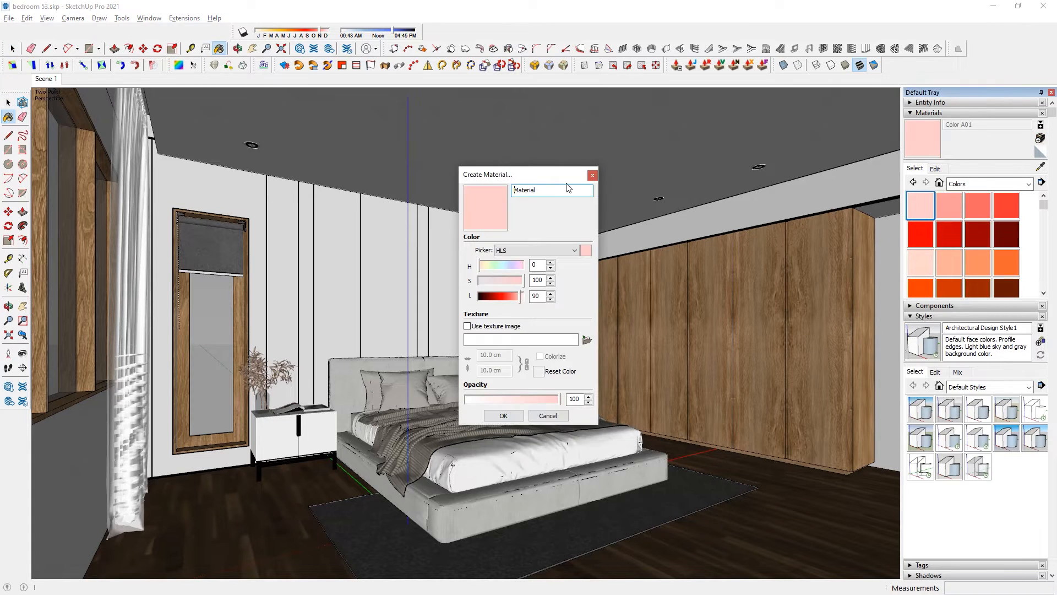
{"action": "type", "text": "led cove"}
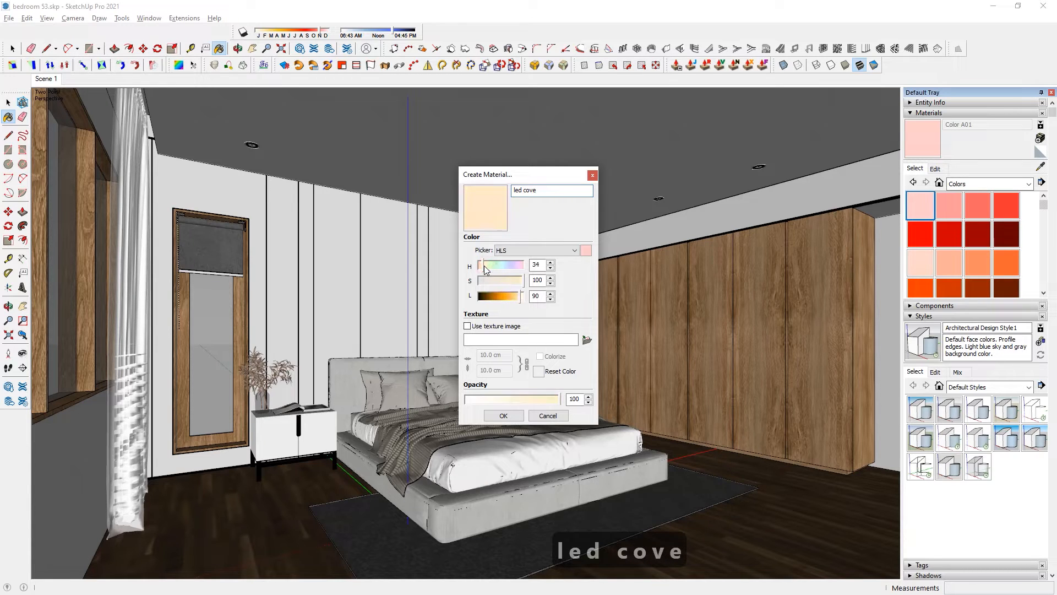
{"action": "left_click_drag", "start_coordinate": [484, 265], "coordinate": [487, 265]}
{"action": "left_click", "coordinate": [504, 416]}
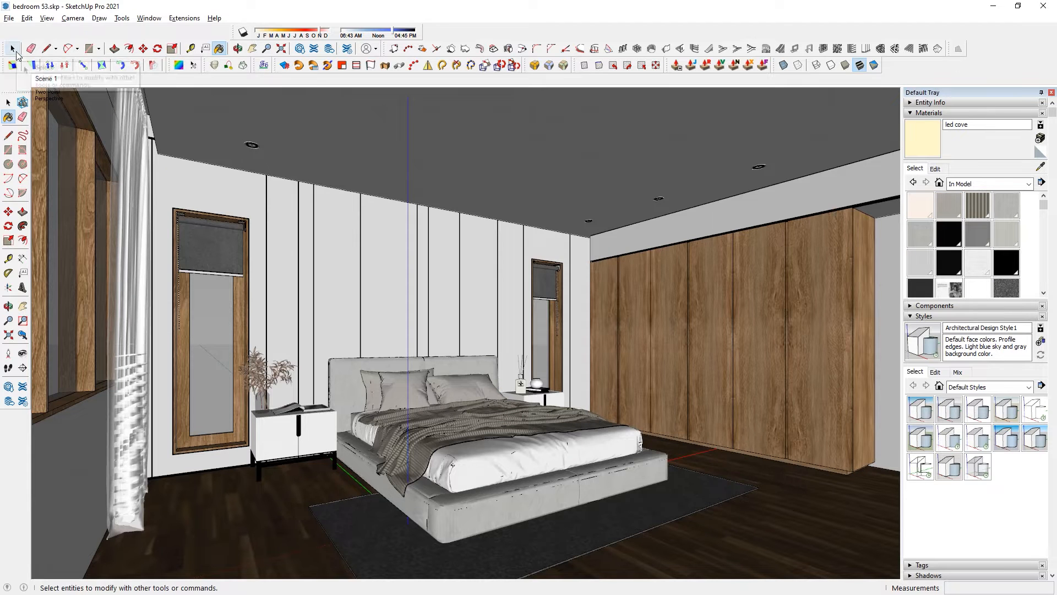
Step: Paint the narrow ceiling recess strip behind the curtain with the led cove material and restore the Scene 1 view
{"action": "scroll", "coordinate": [164, 160], "scroll_direction": "up", "scroll_amount": 5}
{"action": "middle_click_drag", "start_coordinate": [223, 177], "coordinate": [70, 325]}
{"action": "scroll", "coordinate": [468, 180], "scroll_direction": "up", "scroll_amount": 5}
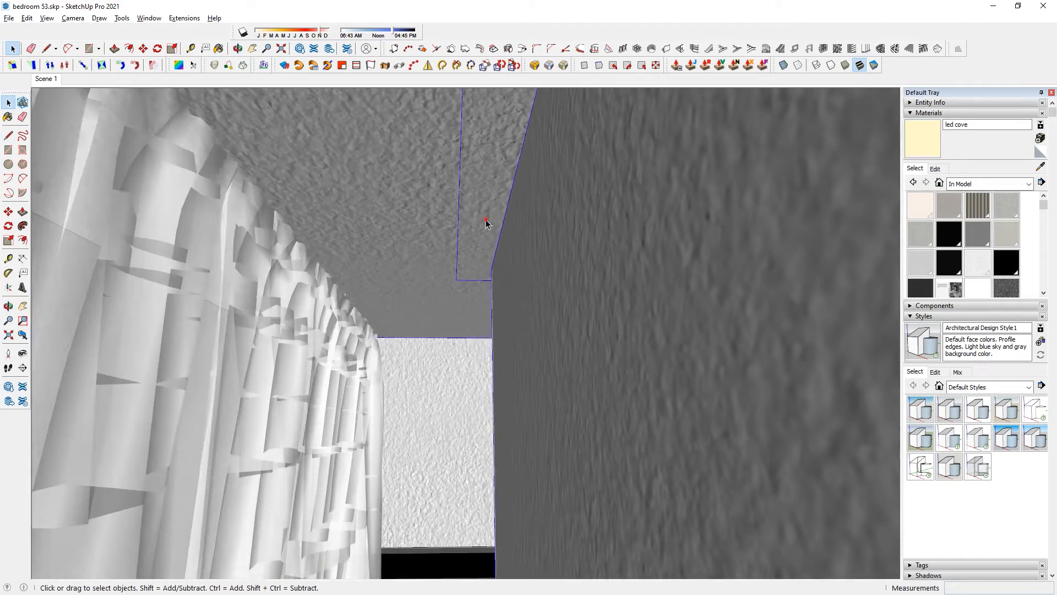
{"action": "left_click", "coordinate": [478, 215]}
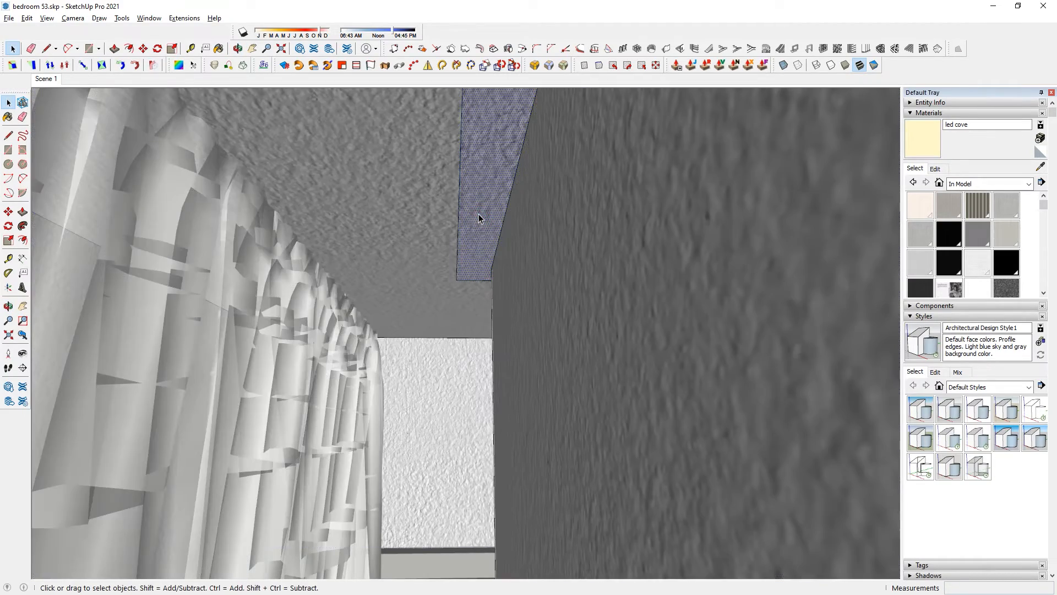
{"action": "key", "text": "b"}
{"action": "left_click", "coordinate": [484, 208]}
{"action": "middle_click_drag", "start_coordinate": [400, 187], "coordinate": [402, 307]}
{"action": "key", "text": "Escape"}
{"action": "key", "text": "Escape"}
{"action": "key", "text": "Escape"}
{"action": "key", "text": "Escape"}
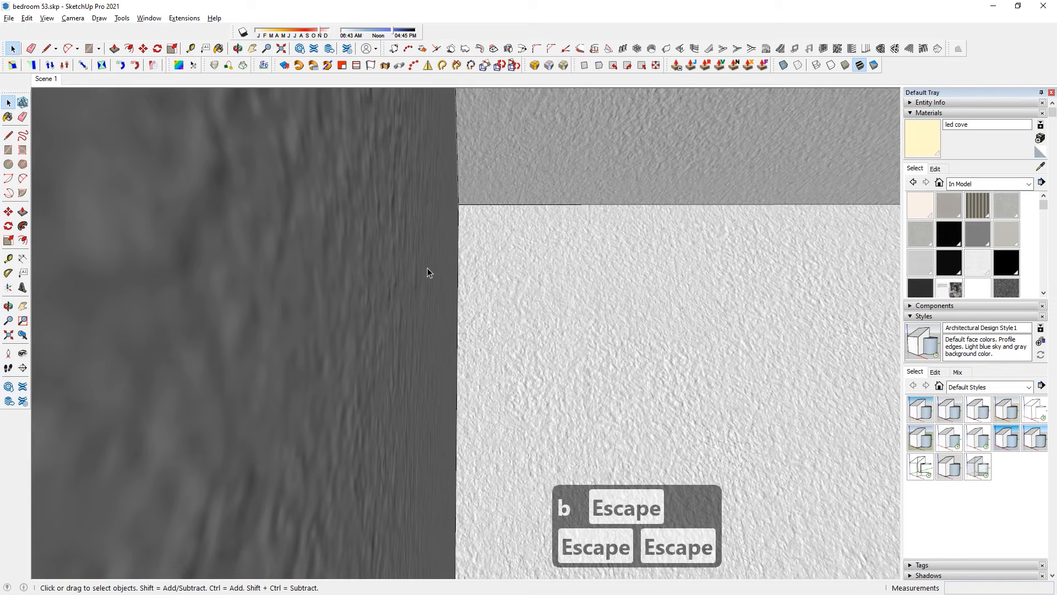
{"action": "left_click", "coordinate": [55, 81]}
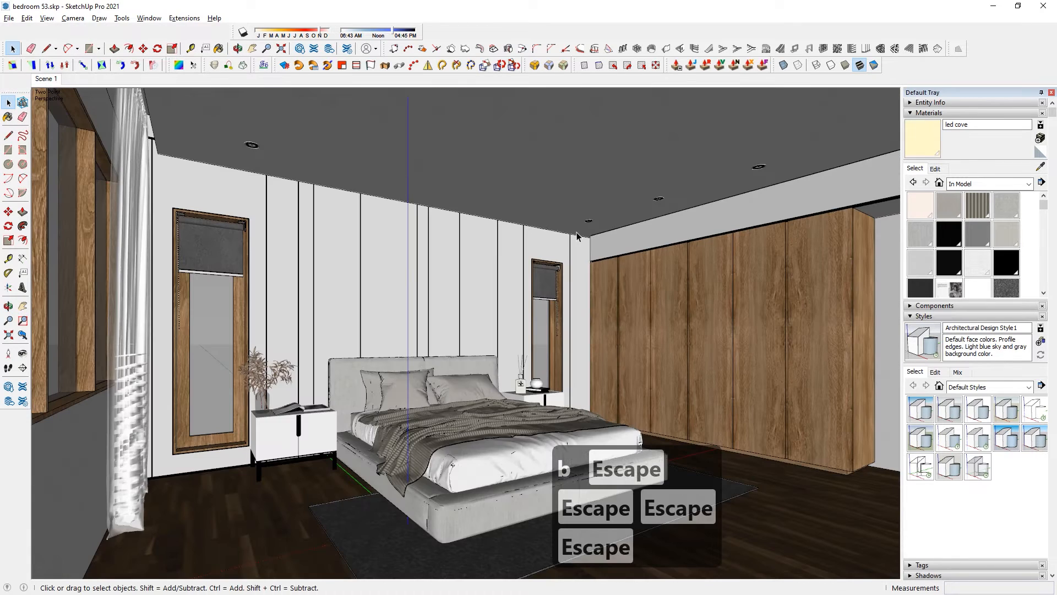
{"action": "scroll", "coordinate": [650, 239], "scroll_direction": "down", "scroll_amount": 5}
{"action": "middle_click_drag", "start_coordinate": [650, 239], "coordinate": [263, 224]}
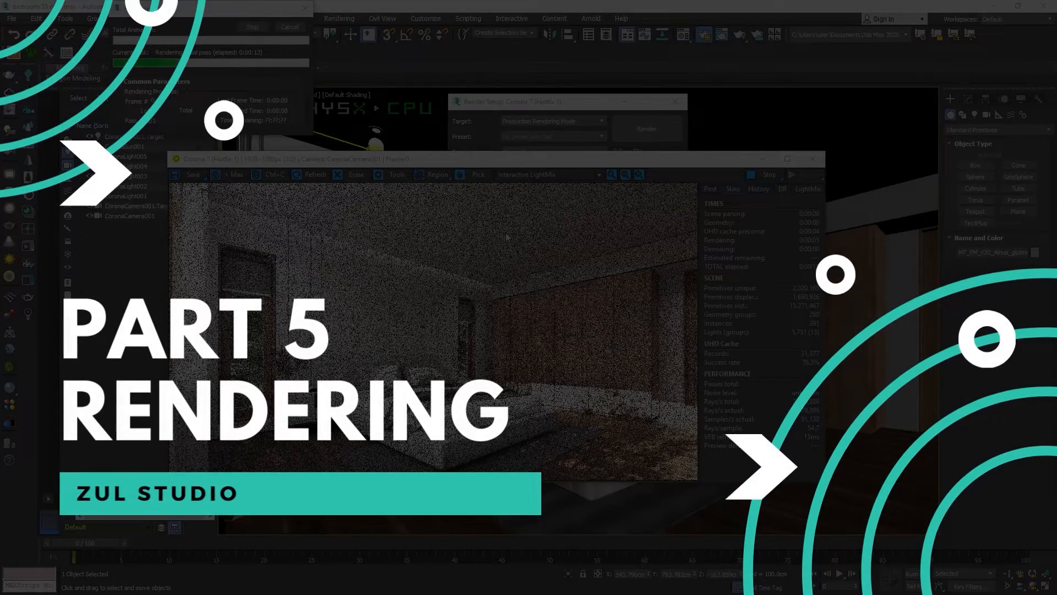
{"action": "left_click_drag", "start_coordinate": [505, 163], "coordinate": [533, 153]}
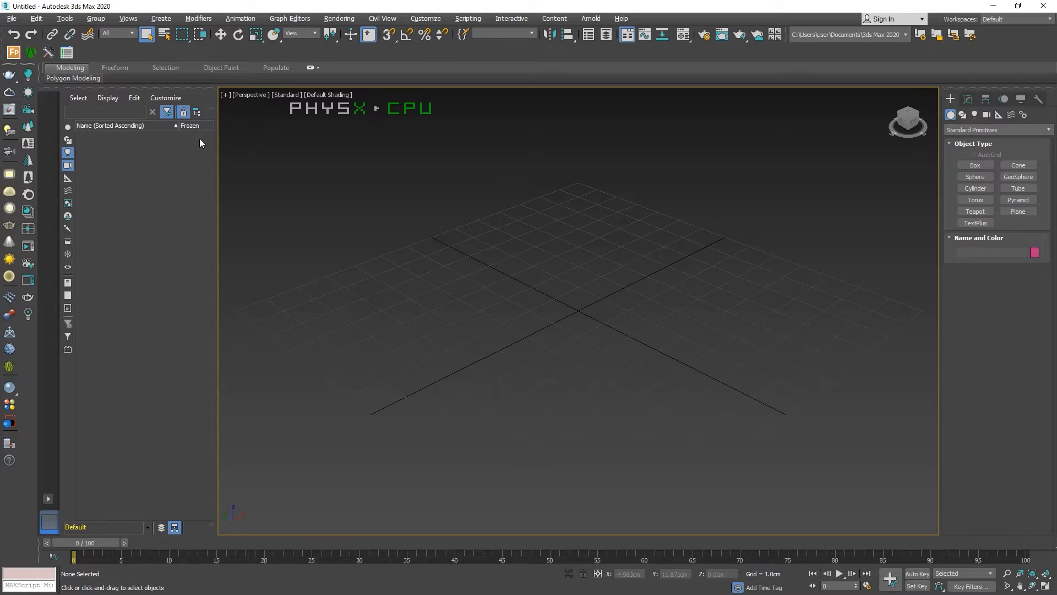
Step: Switch to 3ds Max and import bedroom 53.skp from the #53 bedroom folder with the default SketchUp import settings
{"action": "left_click", "coordinate": [11, 19]}
{"action": "left_click", "coordinate": [133, 171]}
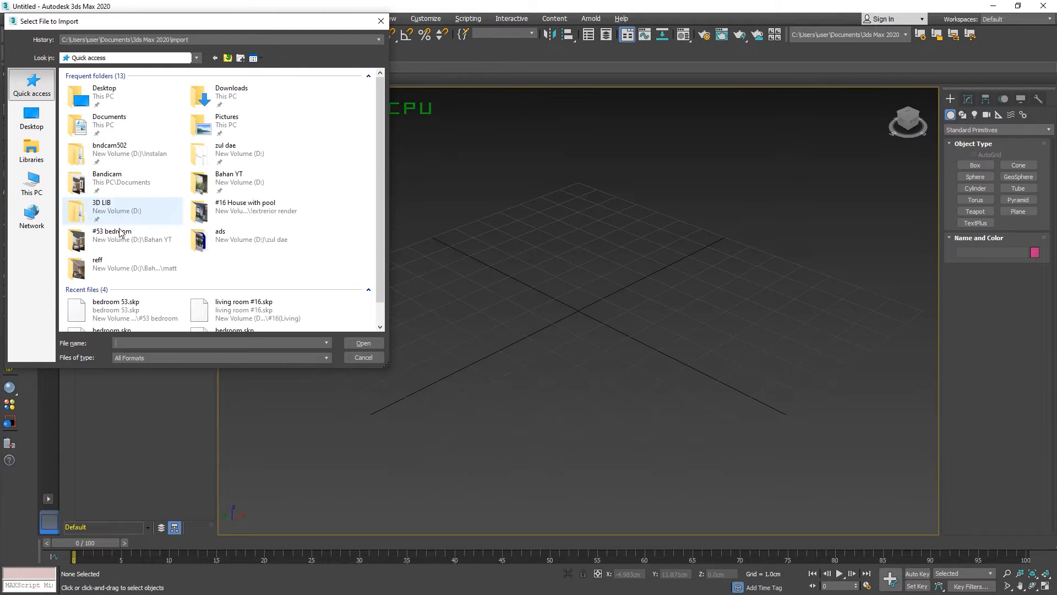
{"action": "double_click", "coordinate": [123, 243]}
{"action": "double_click", "coordinate": [120, 120]}
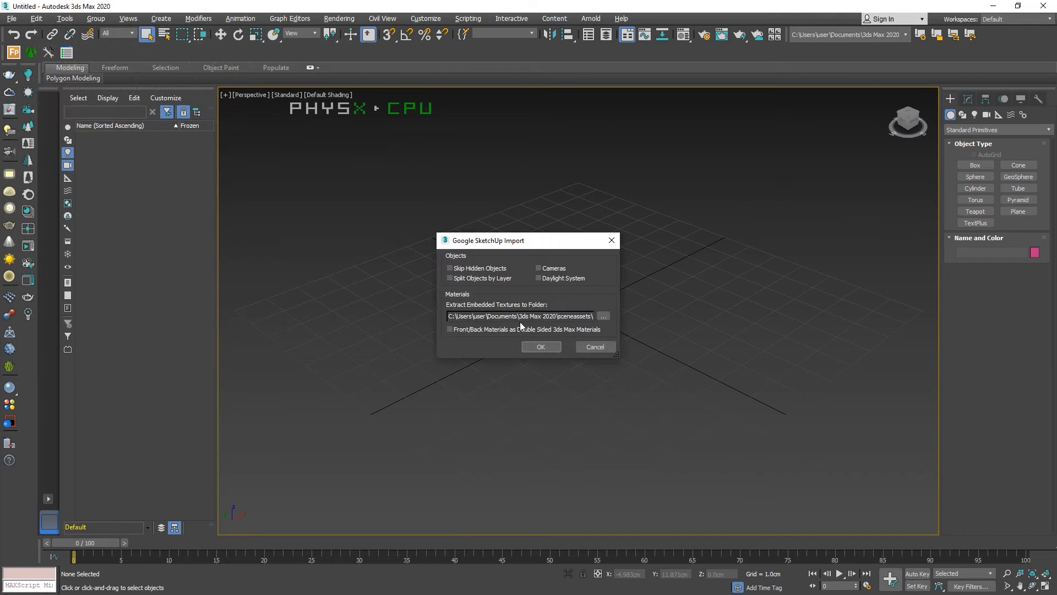
{"action": "left_click", "coordinate": [541, 347]}
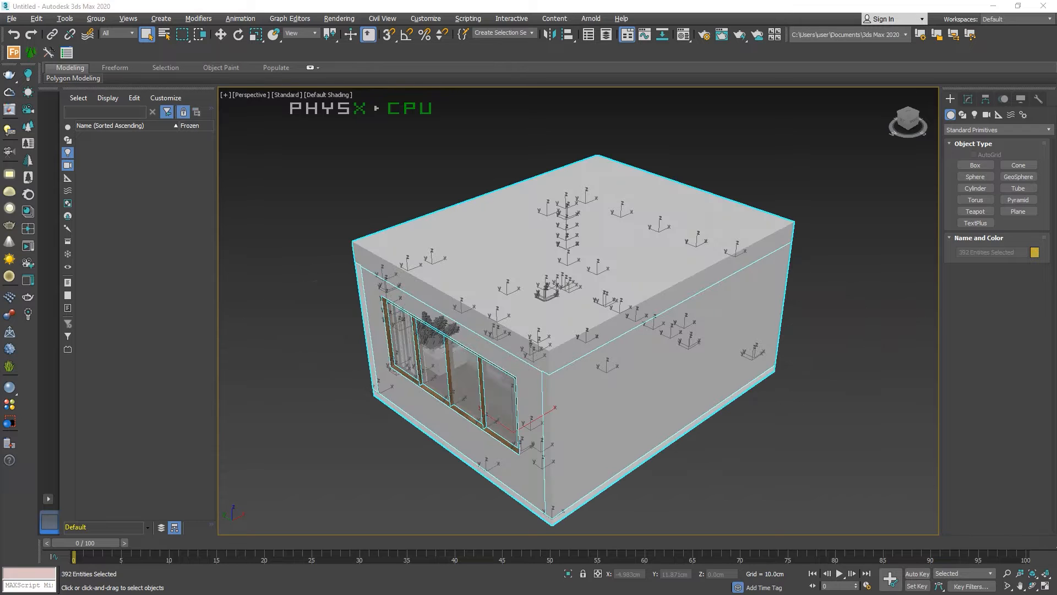
Step: Delete every imported object from the scene, toggling the grid display off and on again
{"action": "left_click", "coordinate": [358, 200]}
{"action": "key", "text": "ctrl+a"}
{"action": "key", "text": "g"}
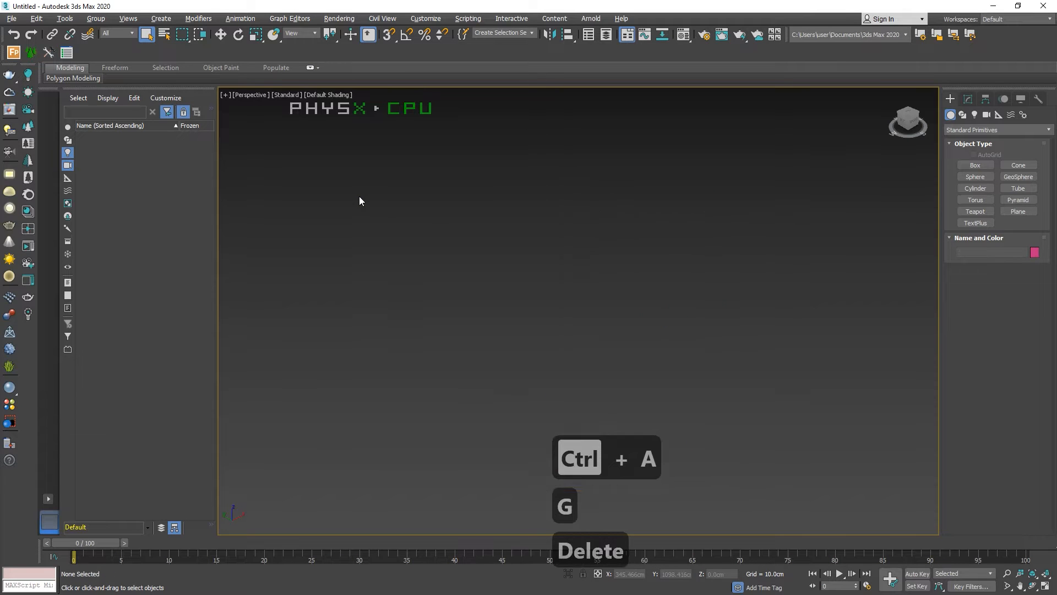
{"action": "key", "text": "Delete"}
{"action": "key", "text": "g"}
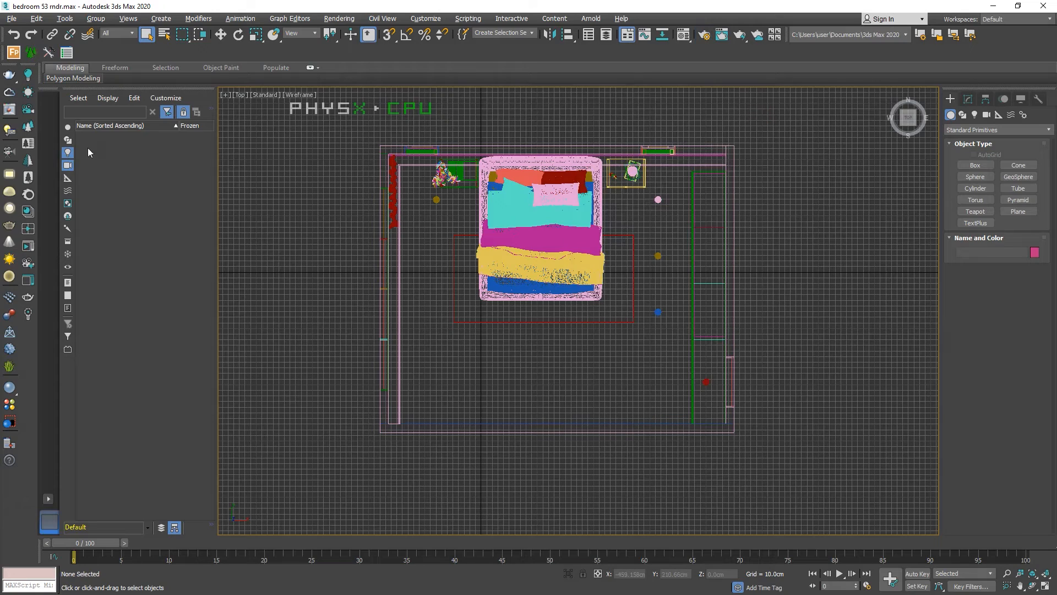
Step: Place a targeted Corona camera in the window-side corner opposite the headboard wall, aim it at the bed, and raise it to about 68 cm
{"action": "left_click", "coordinate": [28, 112]}
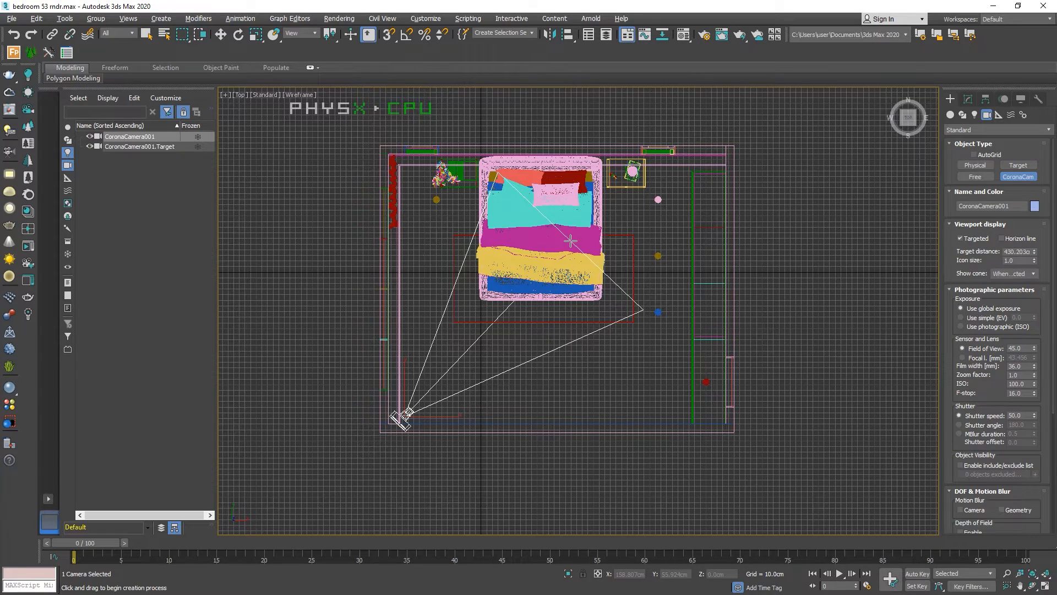
{"action": "key", "text": "w"}
{"action": "left_click_drag", "start_coordinate": [443, 415], "coordinate": [461, 415]}
{"action": "left_click_drag", "start_coordinate": [422, 377], "coordinate": [422, 368]}
{"action": "left_click_drag", "start_coordinate": [470, 408], "coordinate": [468, 407]}
{"action": "key", "text": "c"}
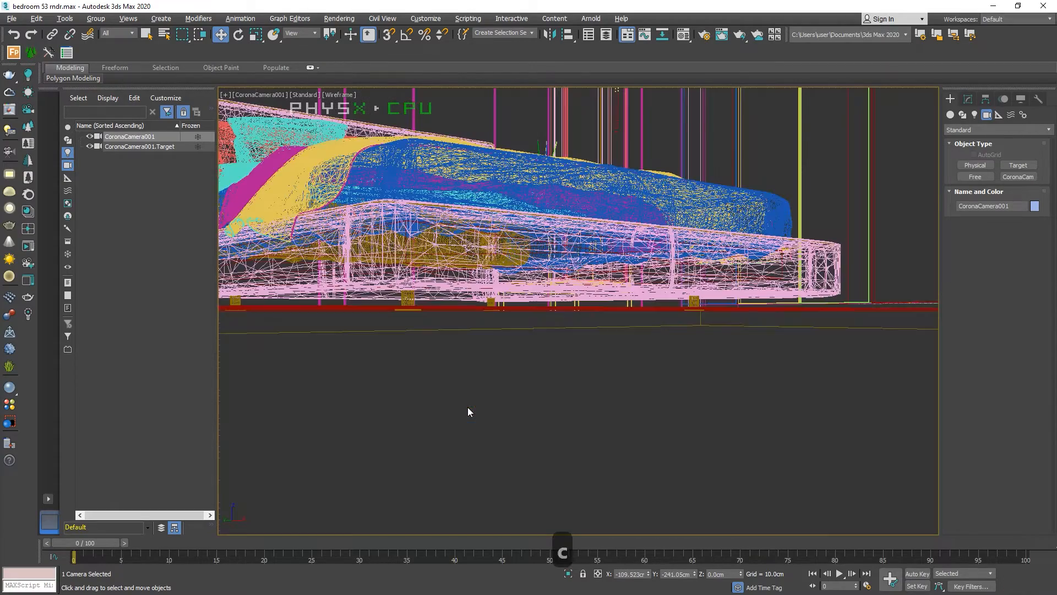
{"action": "middle_click_drag", "start_coordinate": [507, 288], "coordinate": [617, 362]}
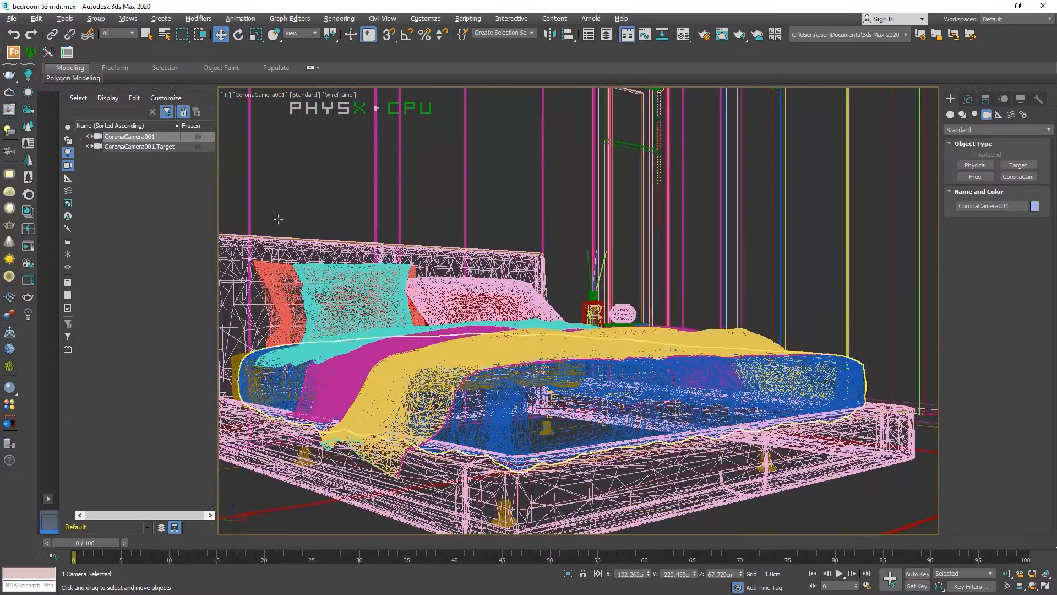
Step: Set the Corona camera's field of view to 60 and raise the camera to about 96 cm
{"action": "left_click", "coordinate": [968, 98]}
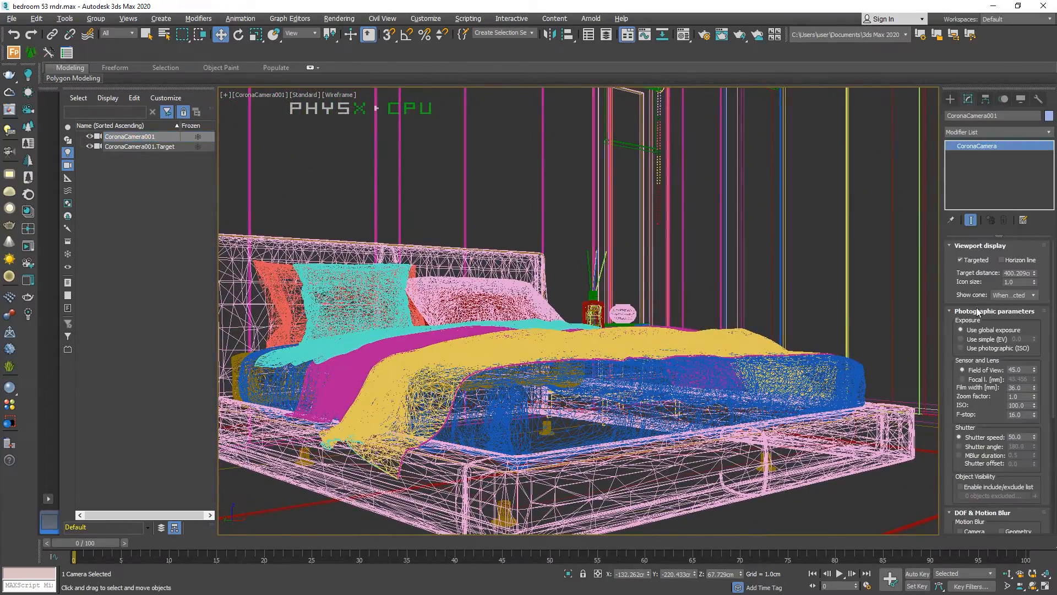
{"action": "type", "text": "50"}
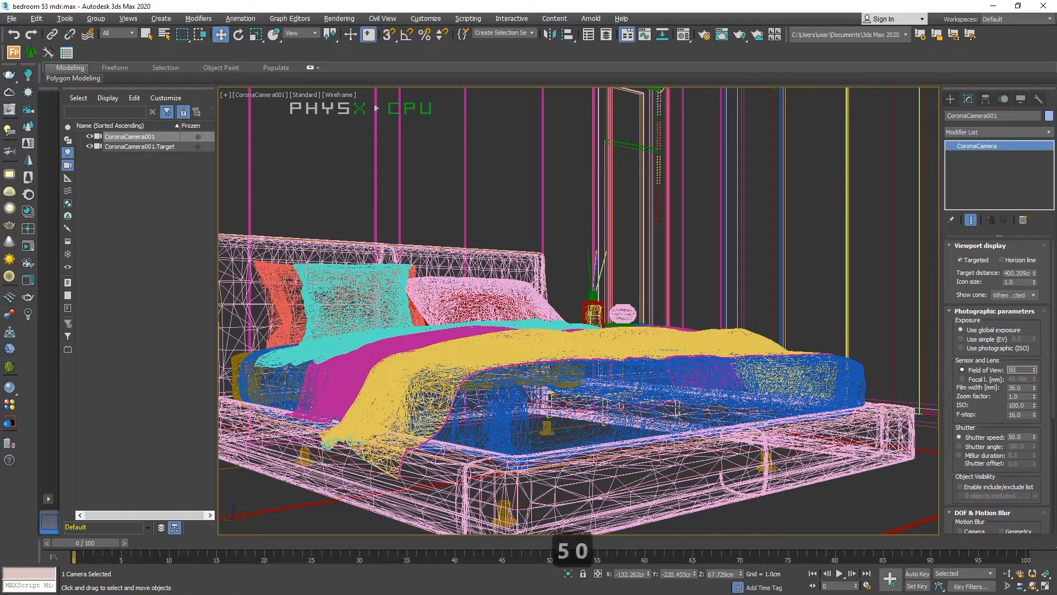
{"action": "key", "text": "Return"}
{"action": "type", "text": "60"}
{"action": "key", "text": "Return"}
{"action": "middle_click_drag", "start_coordinate": [671, 229], "coordinate": [700, 274]}
Step: Widen the Corona camera's field of view to 90, trying 75 and 80 along the way
{"action": "left_click_drag", "start_coordinate": [1028, 369], "coordinate": [909, 376]}
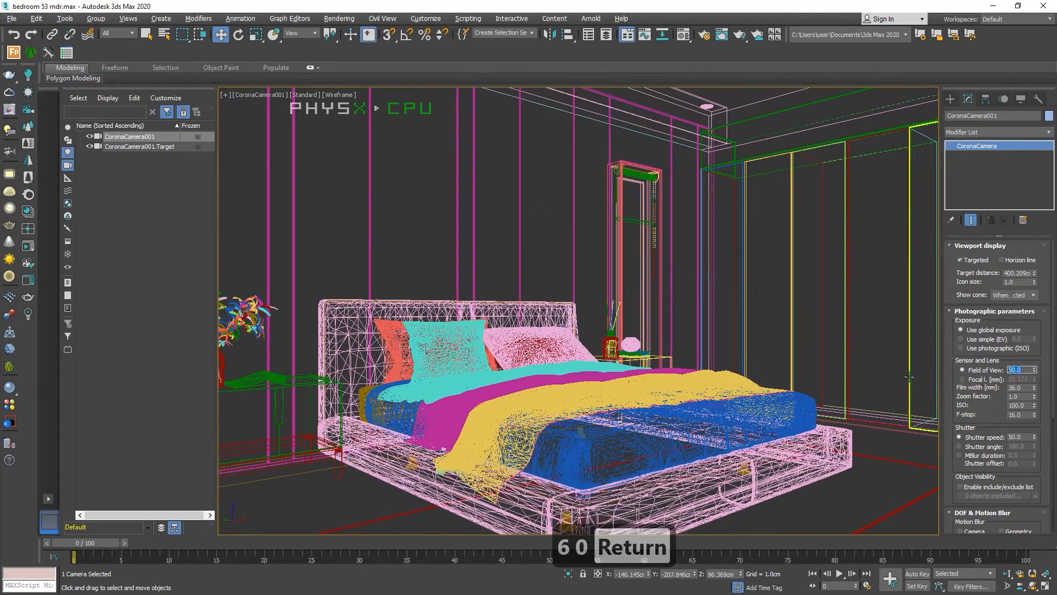
{"action": "type", "text": "75"}
{"action": "key", "text": "Return"}
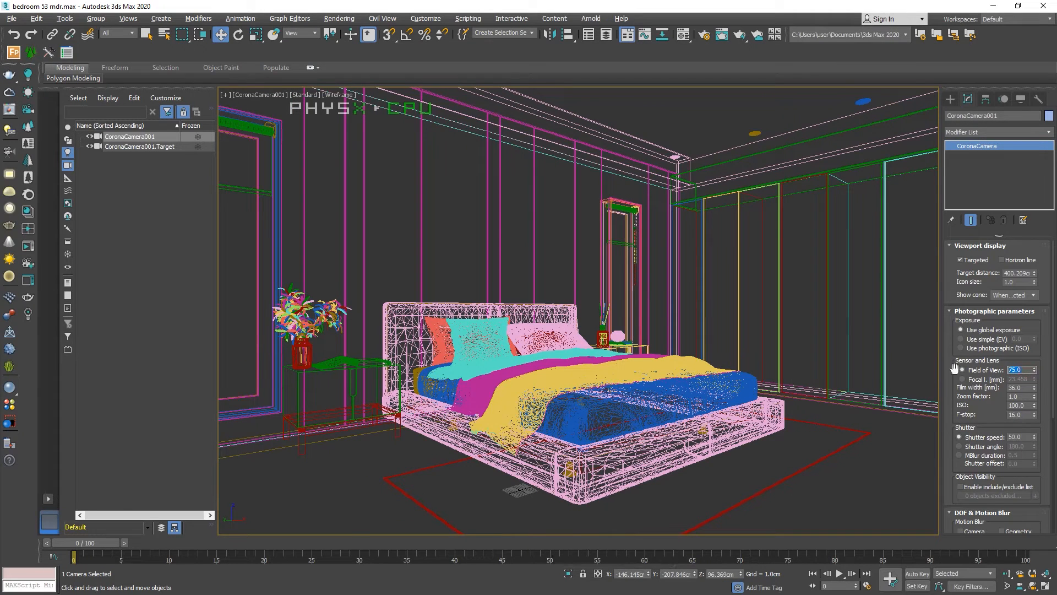
{"action": "type", "text": "80"}
{"action": "key", "text": "Return"}
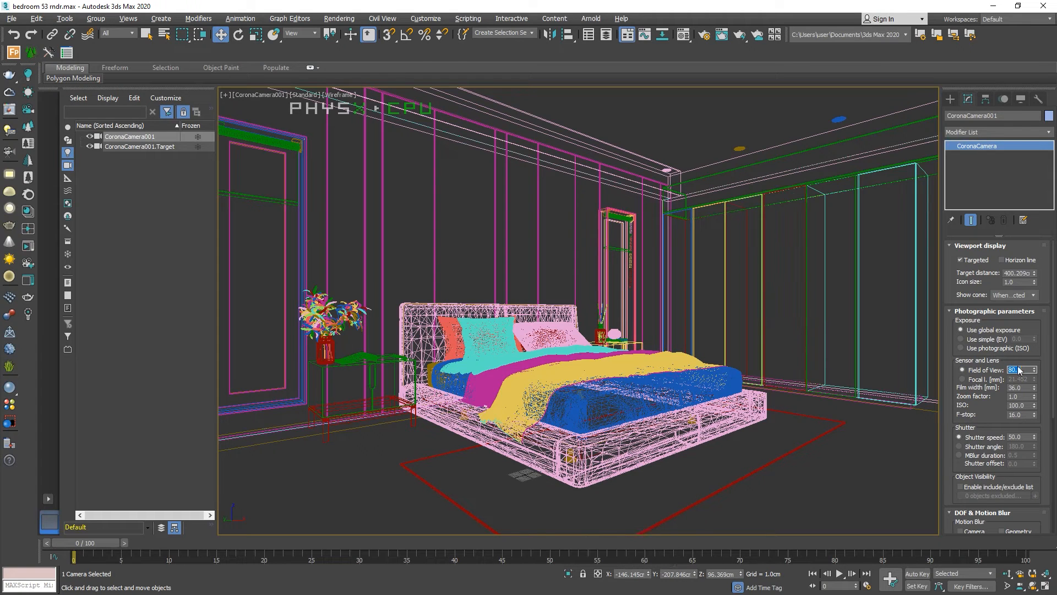
{"action": "type", "text": "90"}
{"action": "key", "text": "Return"}
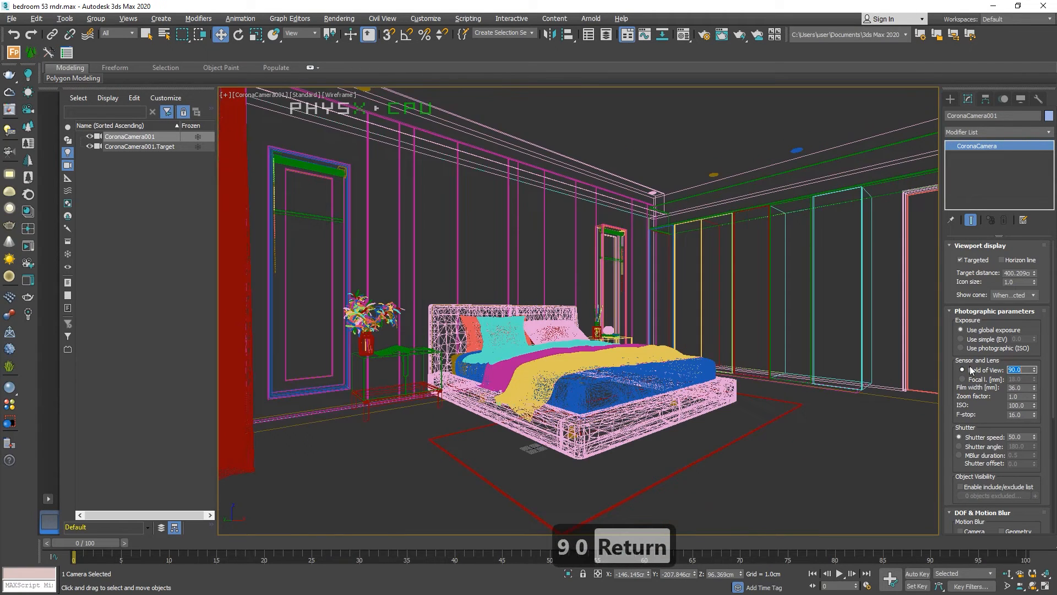
Step: Move the Corona camera's target to reframe the view on the bed and wardrobe wall
{"action": "left_click", "coordinate": [165, 146]}
{"action": "key", "text": "w"}
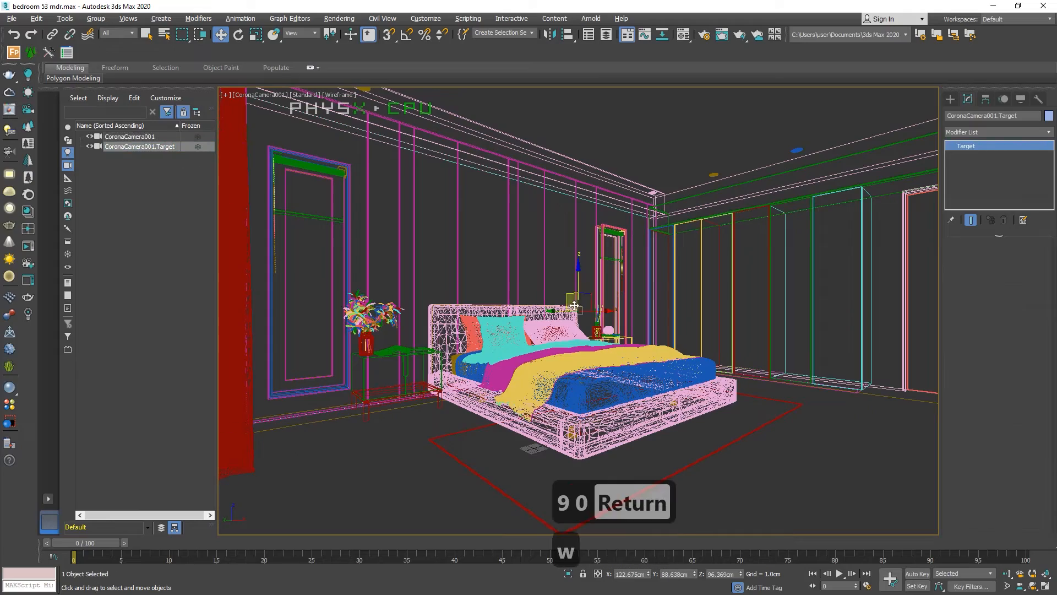
{"action": "left_click_drag", "start_coordinate": [570, 311], "coordinate": [639, 326]}
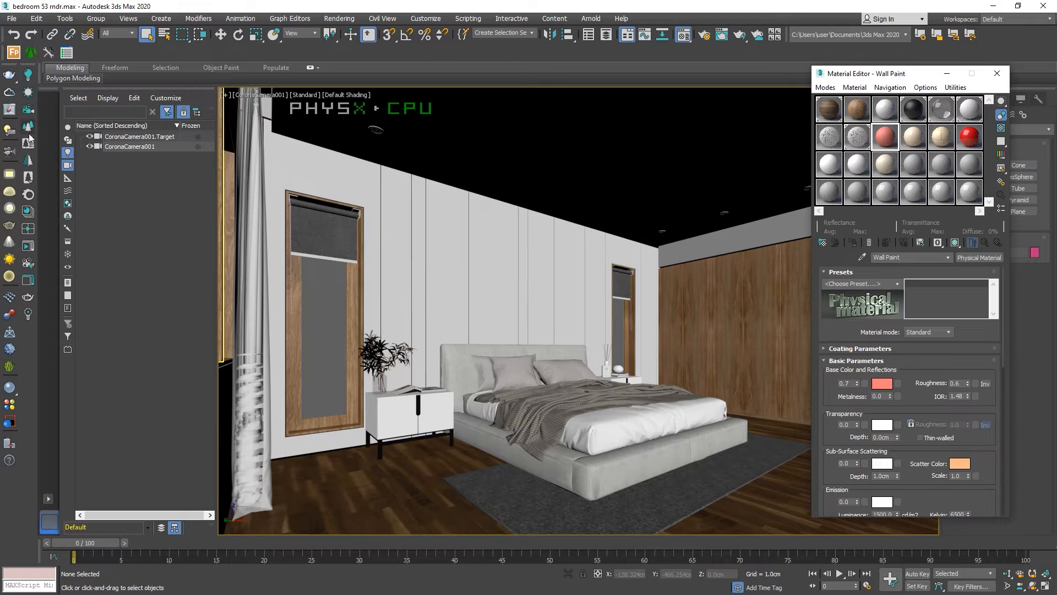
Step: Load the Carpet Soft Rug Dark Grey Pattern 2 fabric from the Corona Material Library into the Wall Paint sample slot
{"action": "left_click", "coordinate": [28, 212]}
{"action": "left_click_drag", "start_coordinate": [300, 52], "coordinate": [374, 125]}
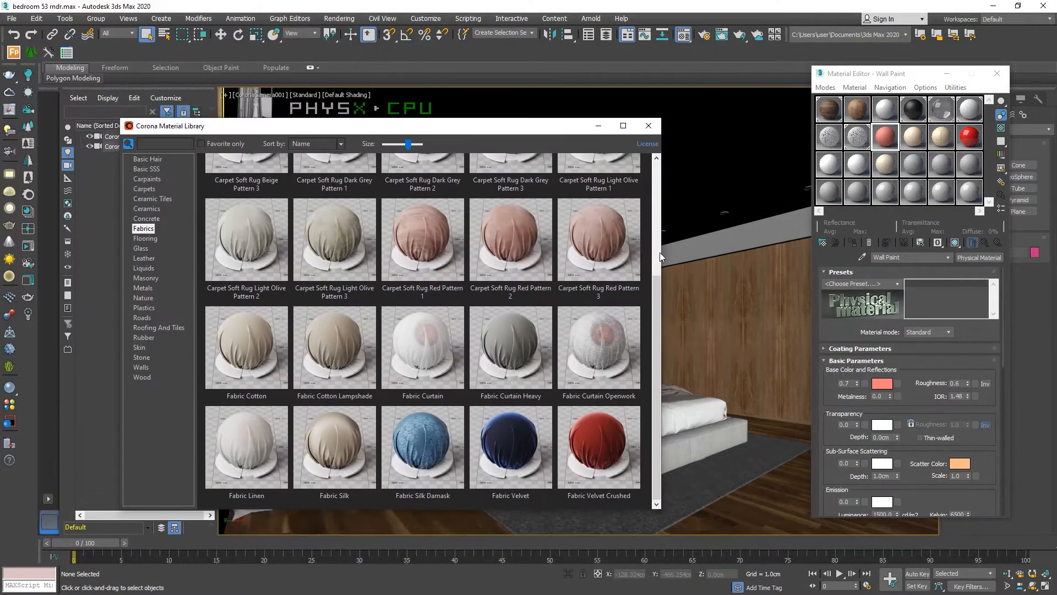
{"action": "left_click_drag", "start_coordinate": [660, 250], "coordinate": [588, 187]}
{"action": "left_click_drag", "start_coordinate": [434, 126], "coordinate": [328, 78]}
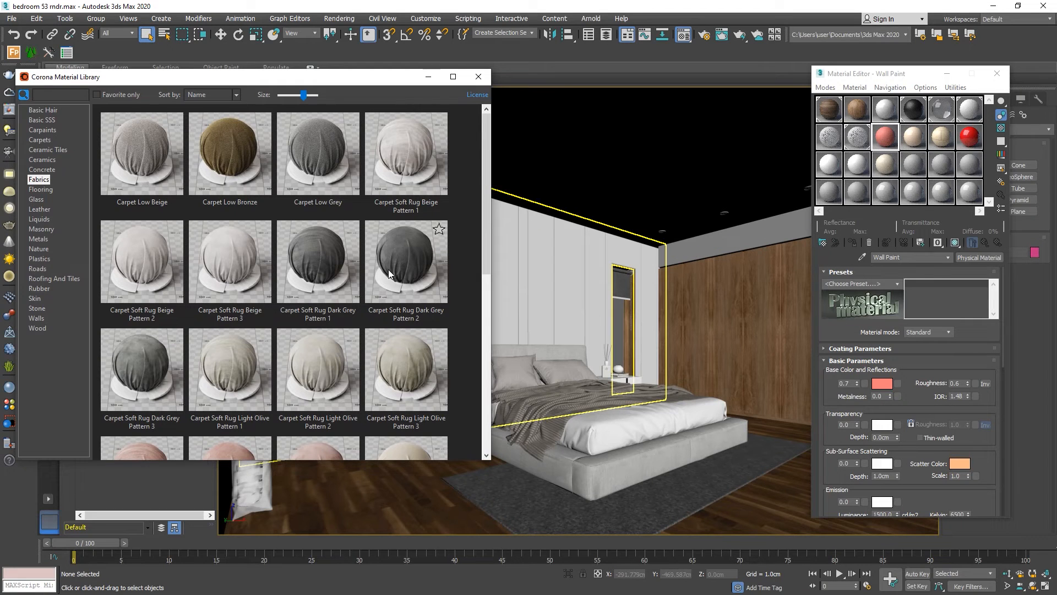
{"action": "left_click_drag", "start_coordinate": [879, 146], "coordinate": [880, 148]}
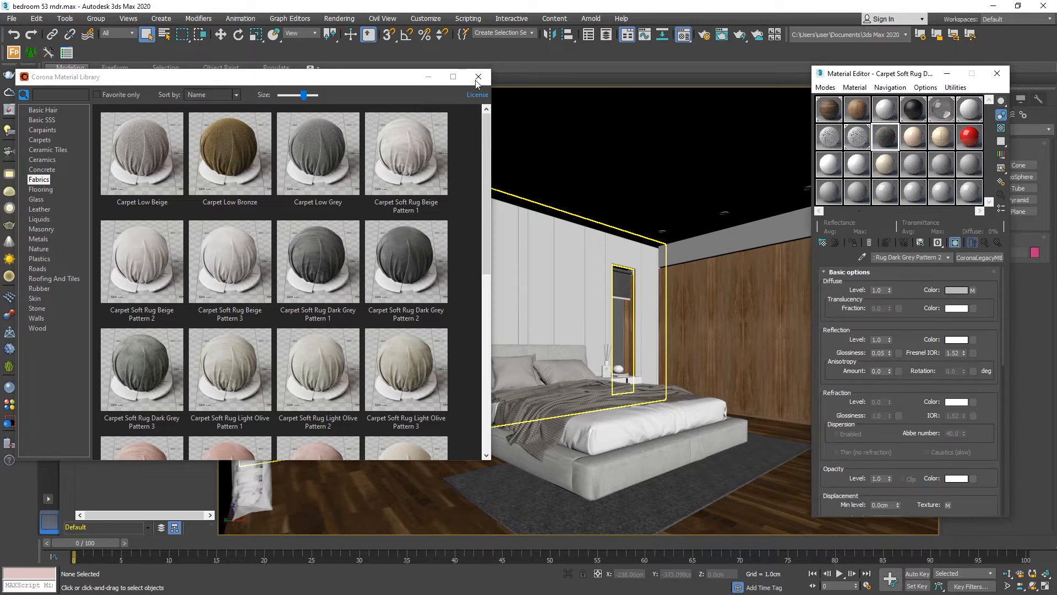
Step: Replace the rug's Carpet Plush Charcoal material with a pasted copy of Carpet Soft Rug Dark Grey Pattern 2 and preview it
{"action": "right_click", "coordinate": [979, 257]}
{"action": "left_click", "coordinate": [953, 283]}
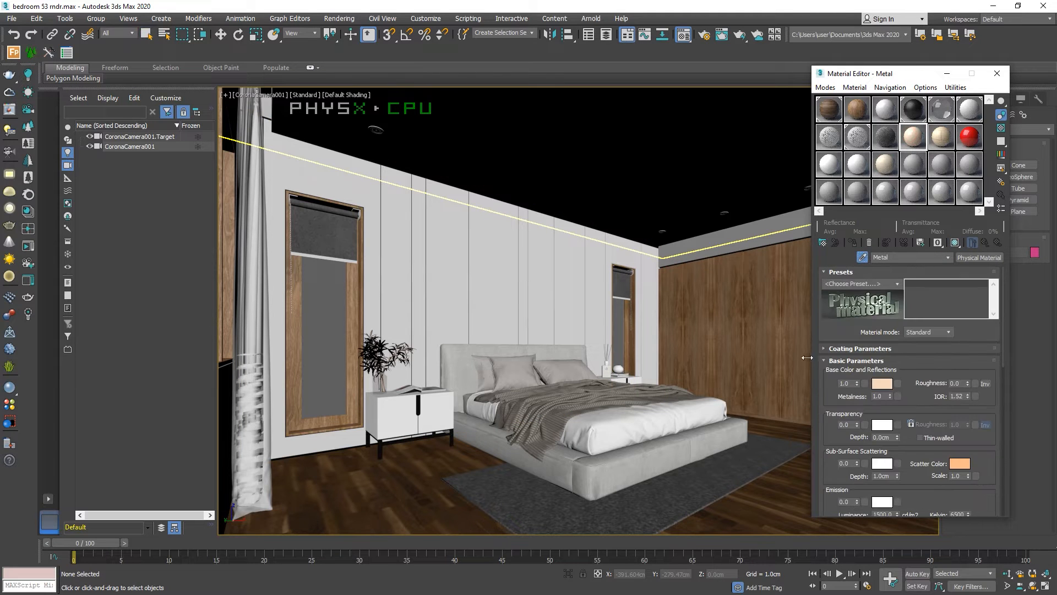
{"action": "left_click", "coordinate": [523, 498]}
{"action": "double_click", "coordinate": [912, 142]}
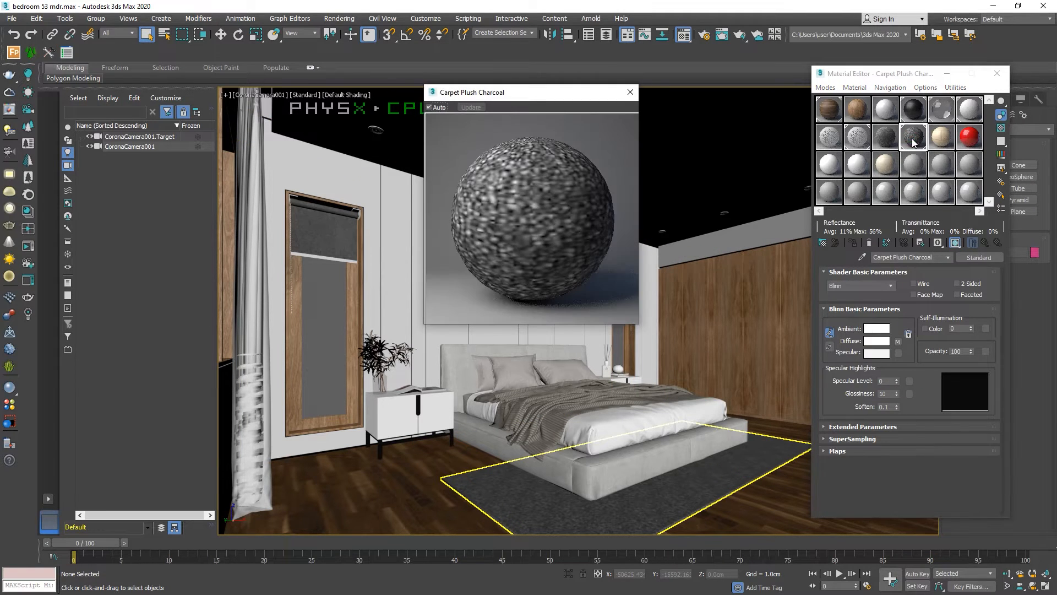
{"action": "right_click", "coordinate": [972, 262]}
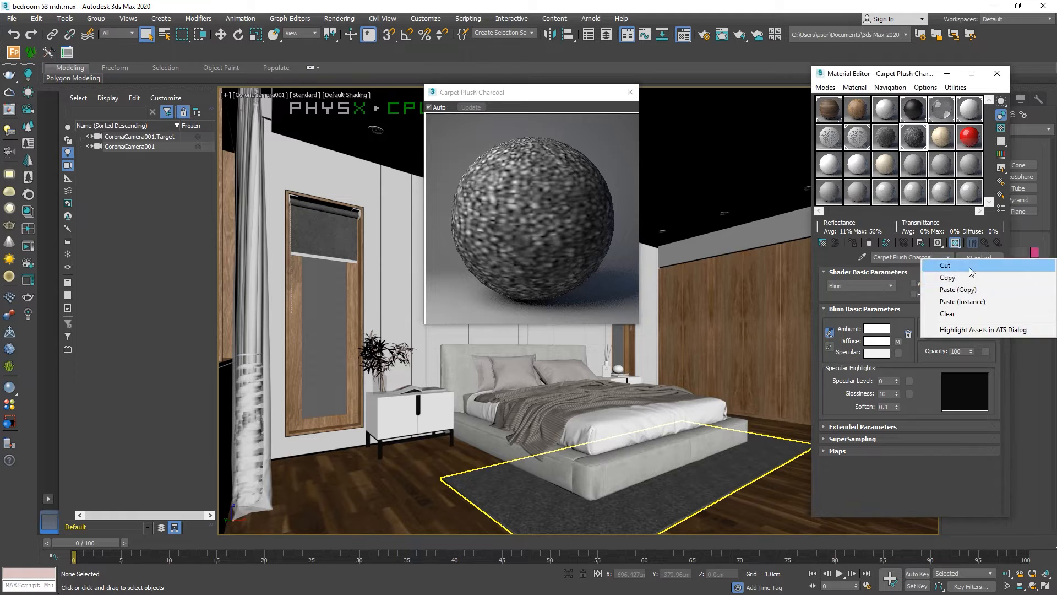
{"action": "left_click", "coordinate": [955, 290]}
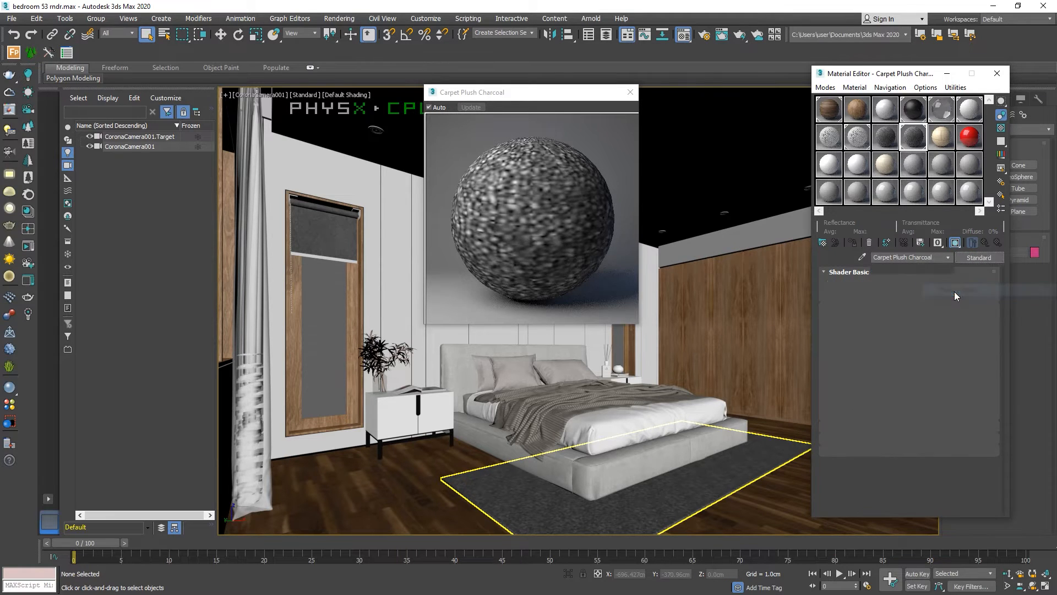
{"action": "left_click", "coordinate": [630, 92]}
{"action": "double_click", "coordinate": [916, 138]}
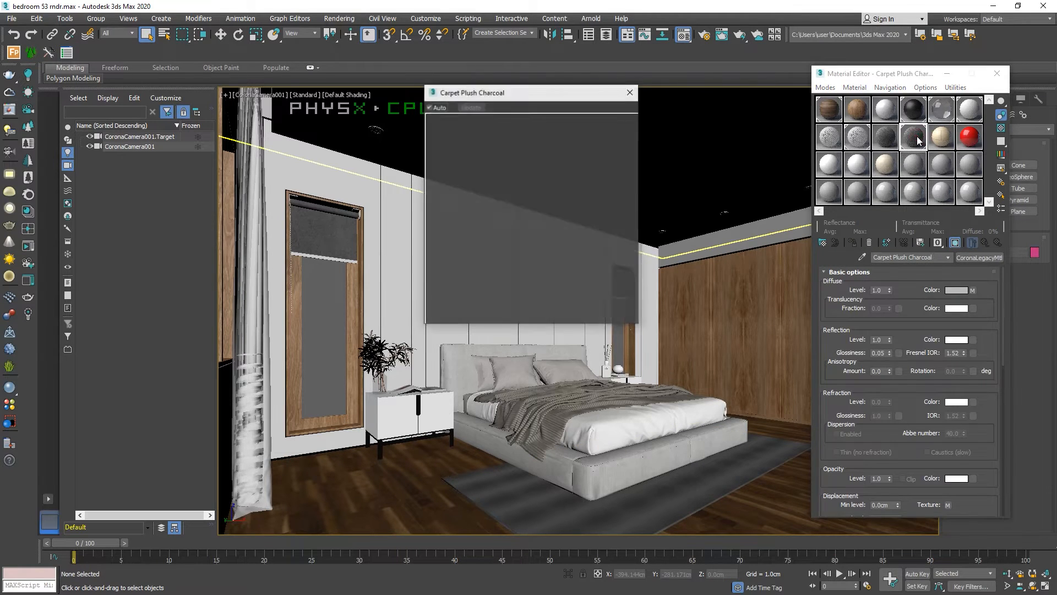
Step: Raise the brightness of the Color Correction map on the floor wood's base roughness
{"action": "left_click_drag", "start_coordinate": [1001, 308], "coordinate": [1002, 430]}
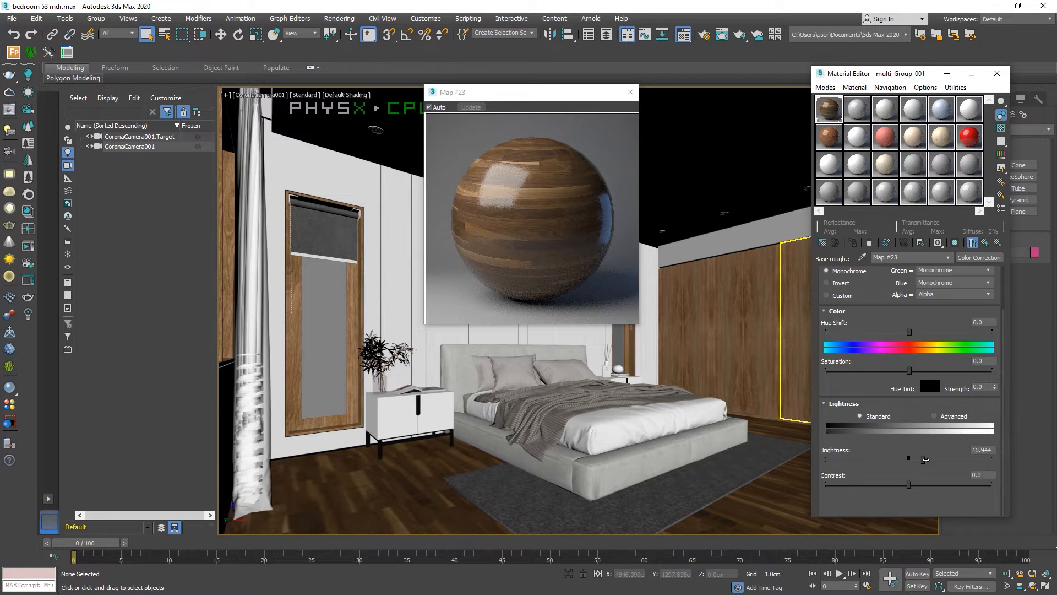
{"action": "left_click_drag", "start_coordinate": [925, 460], "coordinate": [948, 454]}
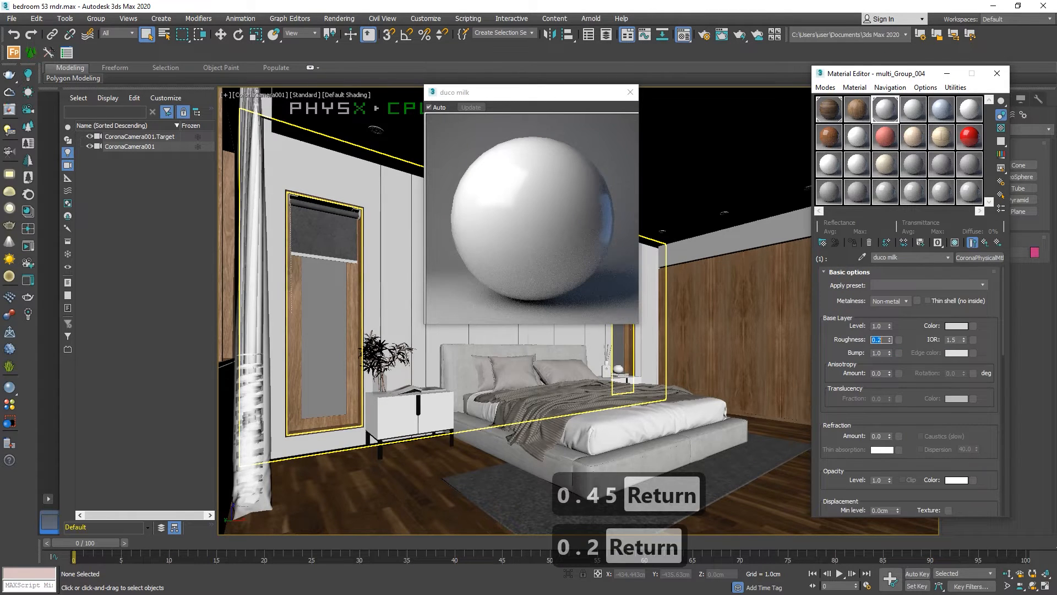
Step: Sample the wall panel's Multi/Sub-Object material into the fourth sample slot and open its black doff sub-material
{"action": "left_click", "coordinate": [630, 92]}
{"action": "left_click", "coordinate": [913, 109]}
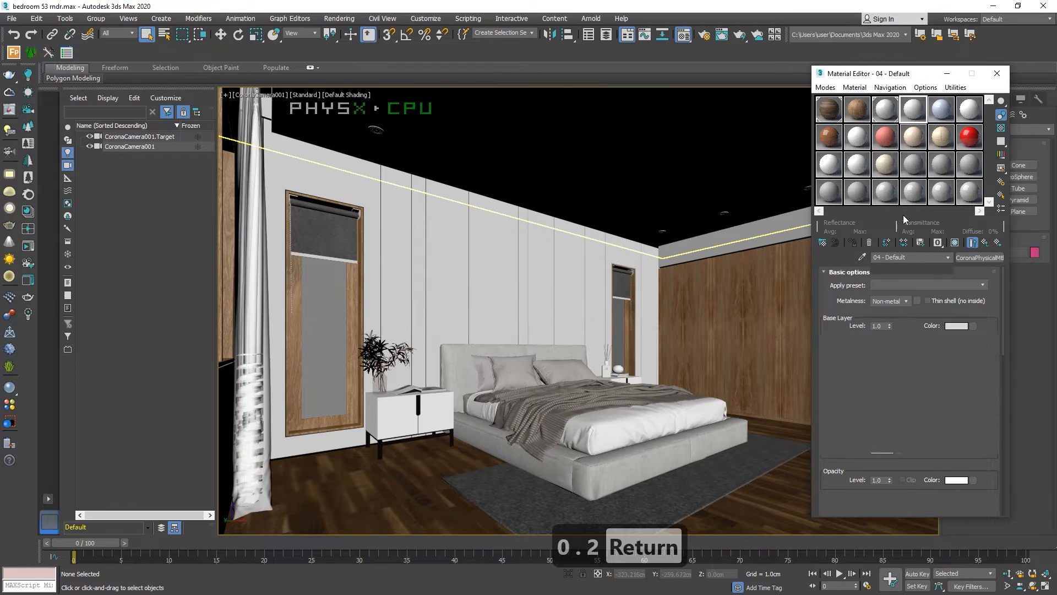
{"action": "left_click", "coordinate": [862, 257]}
{"action": "left_click", "coordinate": [519, 281]}
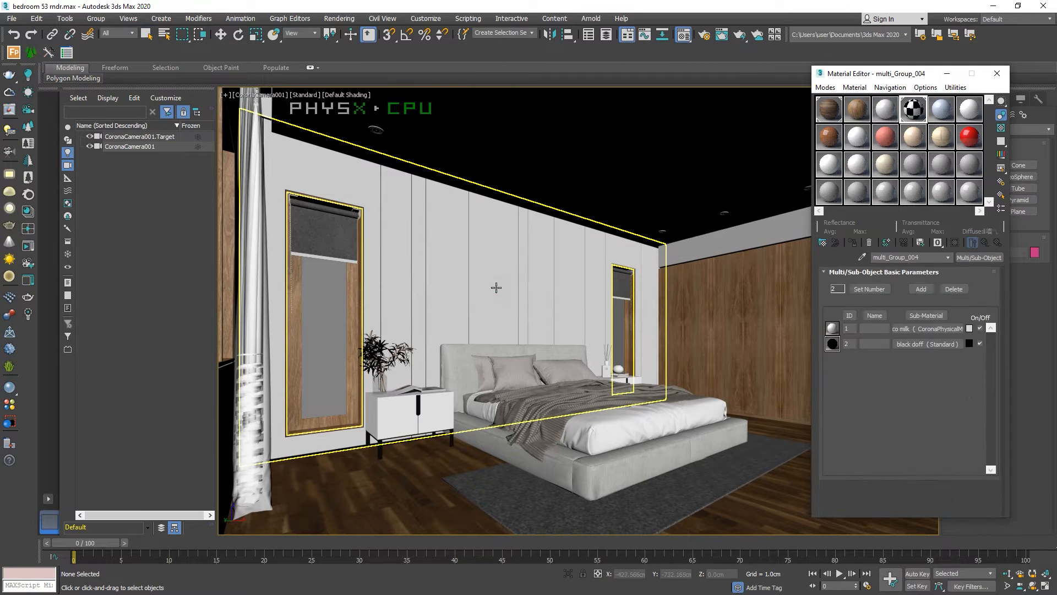
{"action": "left_click", "coordinate": [936, 345]}
{"action": "right_click", "coordinate": [877, 334]}
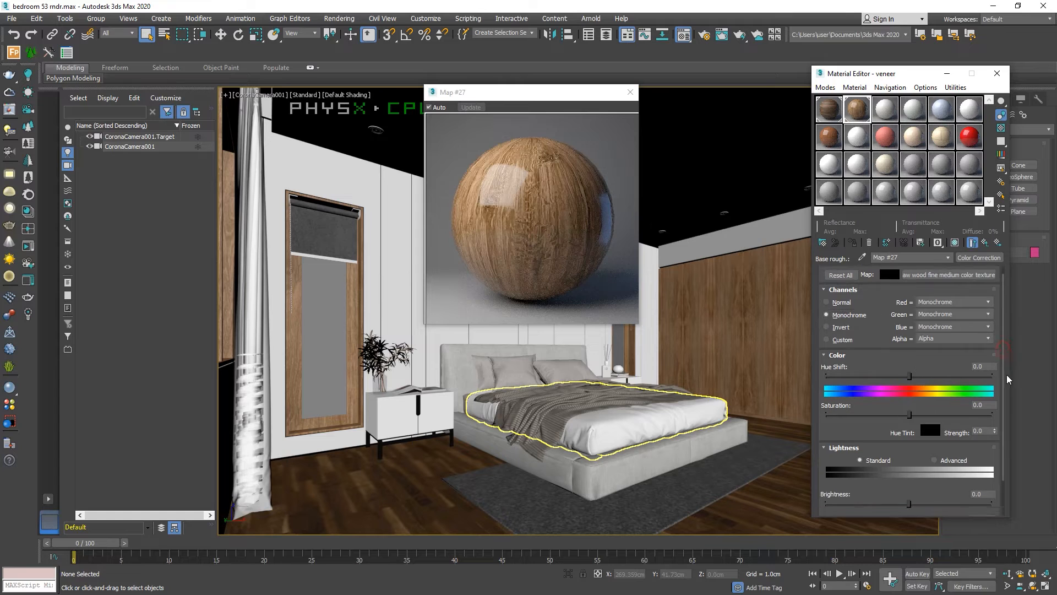
Step: Set the brightness of the veneer's base roughness Color Correction to about 28 and reuse the map for the bump
{"action": "scroll", "coordinate": [922, 442], "scroll_direction": "down", "scroll_amount": 2}
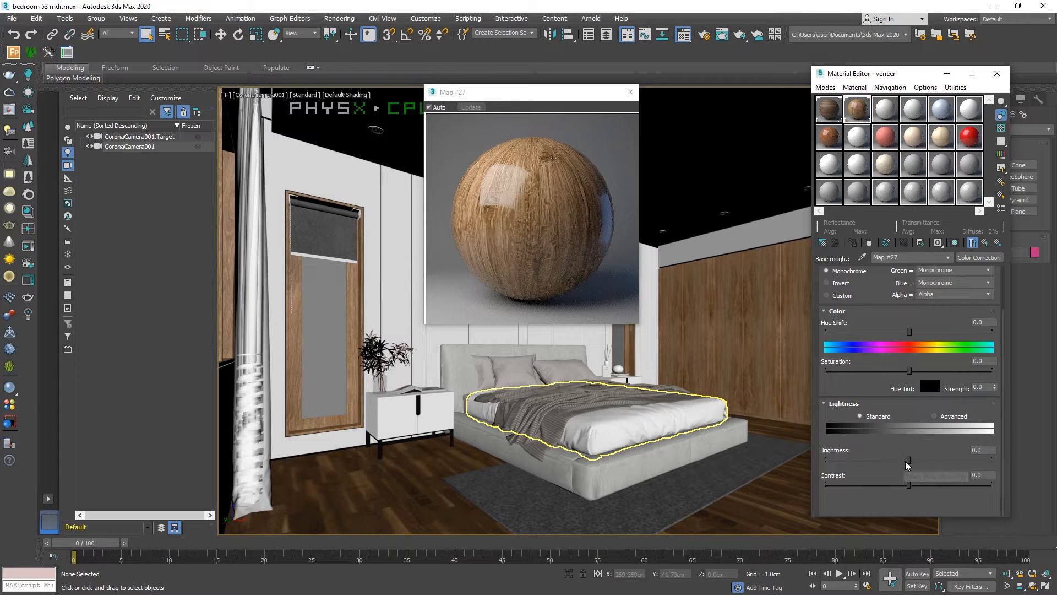
{"action": "mouse_move", "coordinate": [908, 460]}
{"action": "left_mouse_down"}
{"action": "mouse_move", "coordinate": [953, 462]}
{"action": "mouse_move", "coordinate": [915, 462]}
{"action": "mouse_move", "coordinate": [928, 460]}
{"action": "left_mouse_up"}
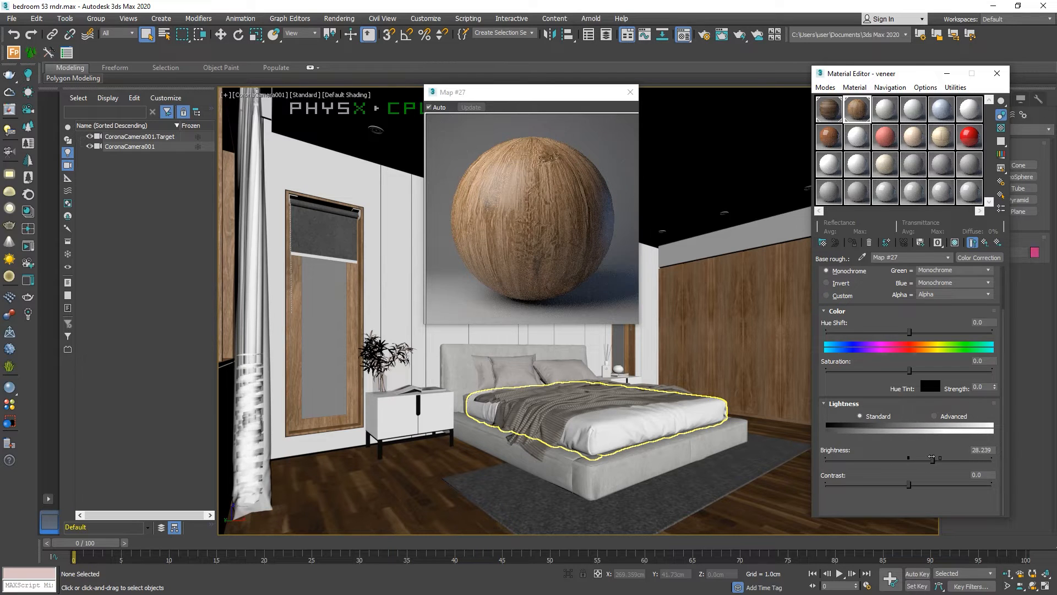
{"action": "left_click", "coordinate": [984, 244]}
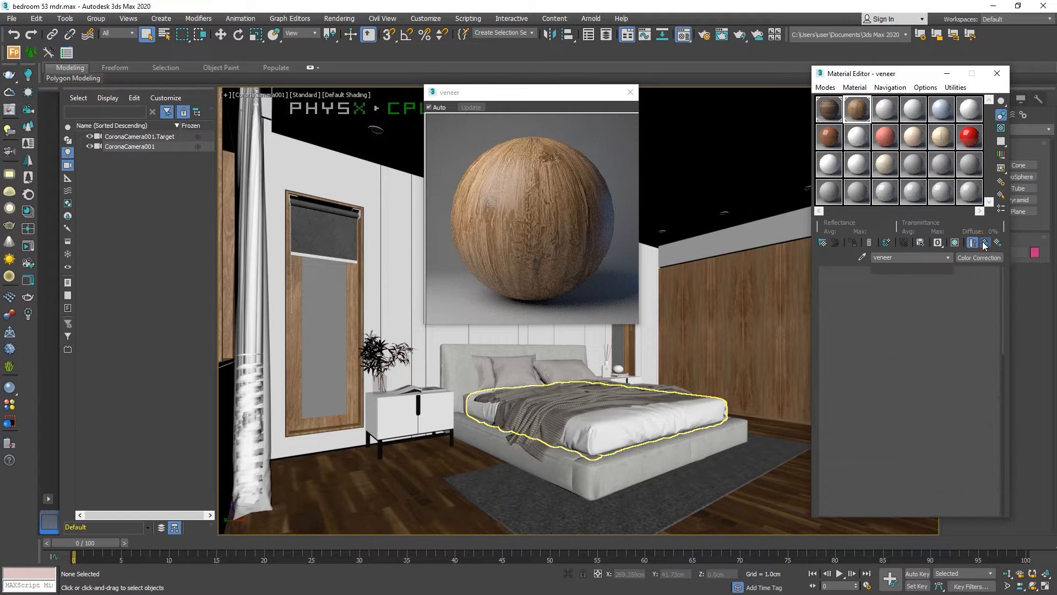
{"action": "right_click", "coordinate": [897, 353]}
{"action": "left_click", "coordinate": [915, 364]}
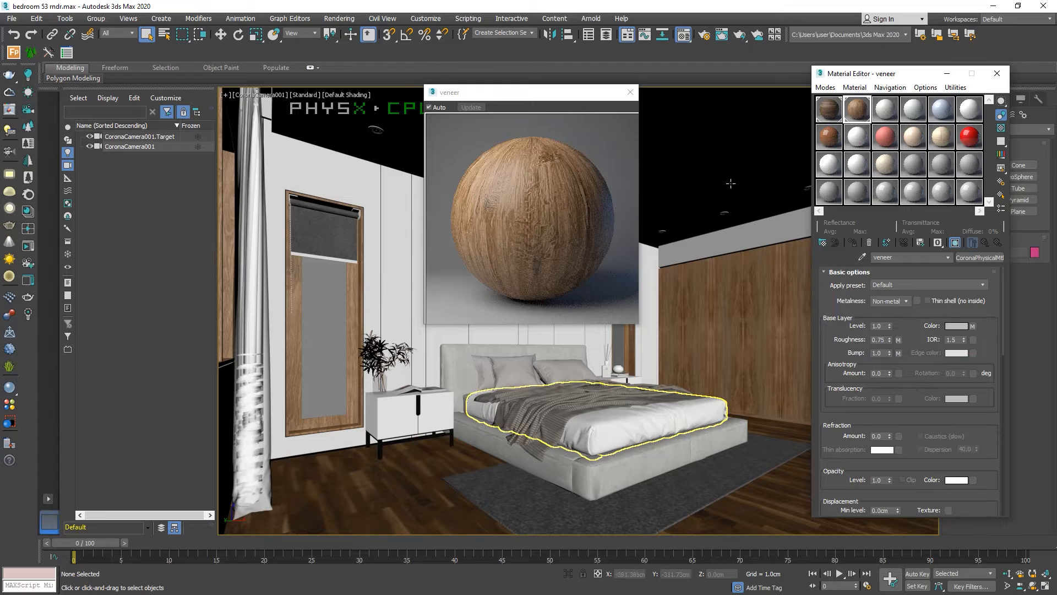
Step: Sample the window frame's veneer into the third sample slot, followed by the wall panel's material, and open its duco milk sub-material
{"action": "left_click", "coordinate": [885, 109]}
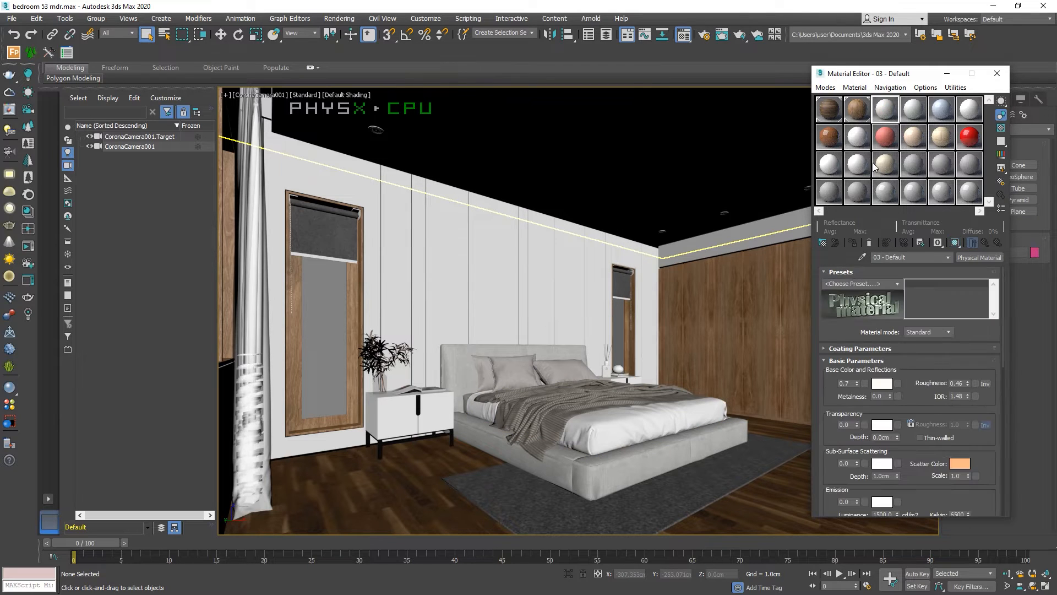
{"action": "left_click", "coordinate": [862, 258]}
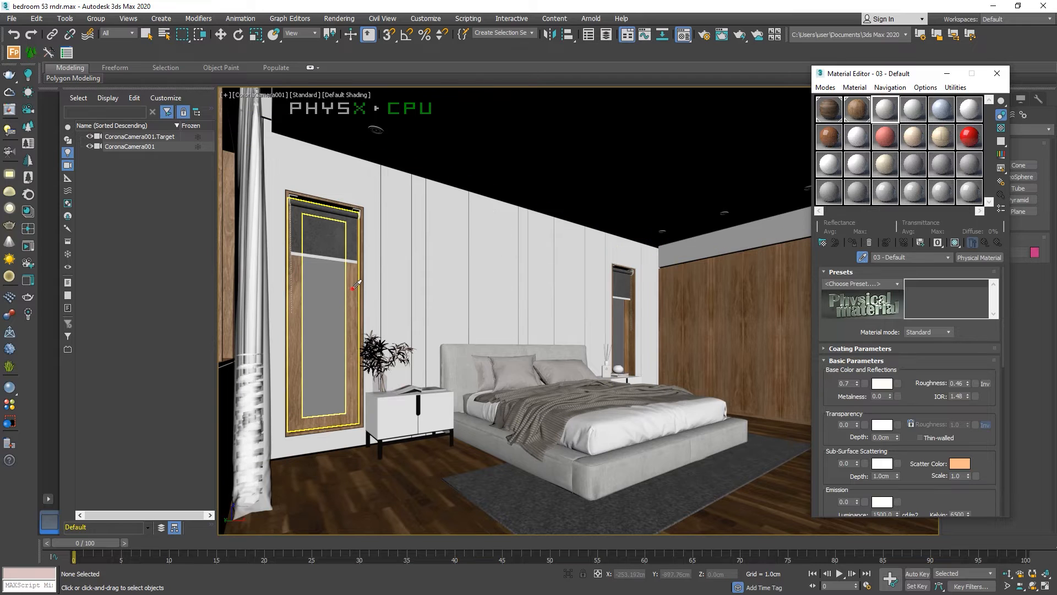
{"action": "left_click", "coordinate": [355, 286]}
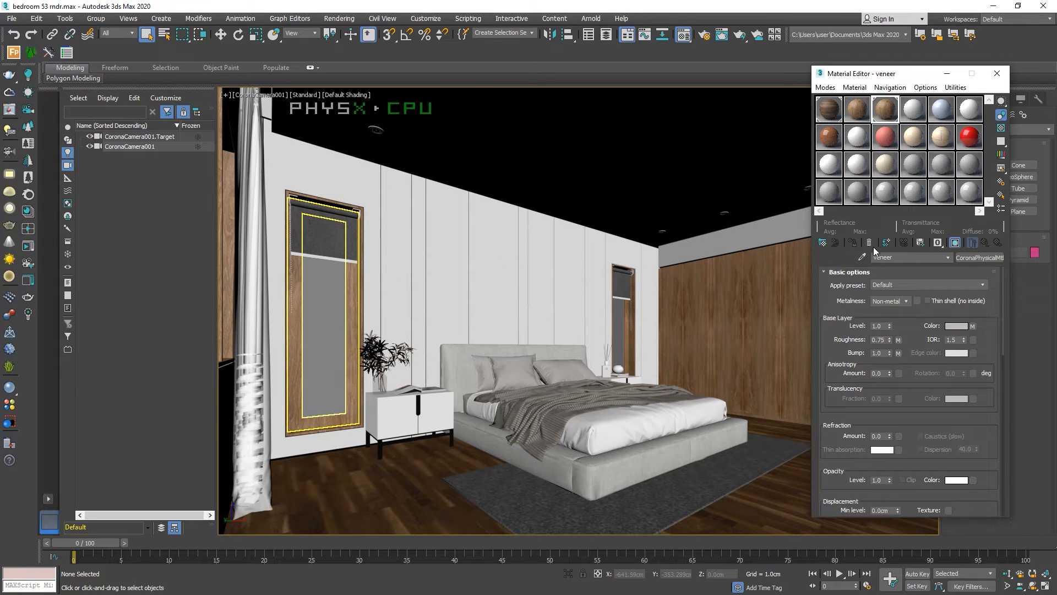
{"action": "left_click", "coordinate": [493, 236]}
{"action": "left_click", "coordinate": [911, 329]}
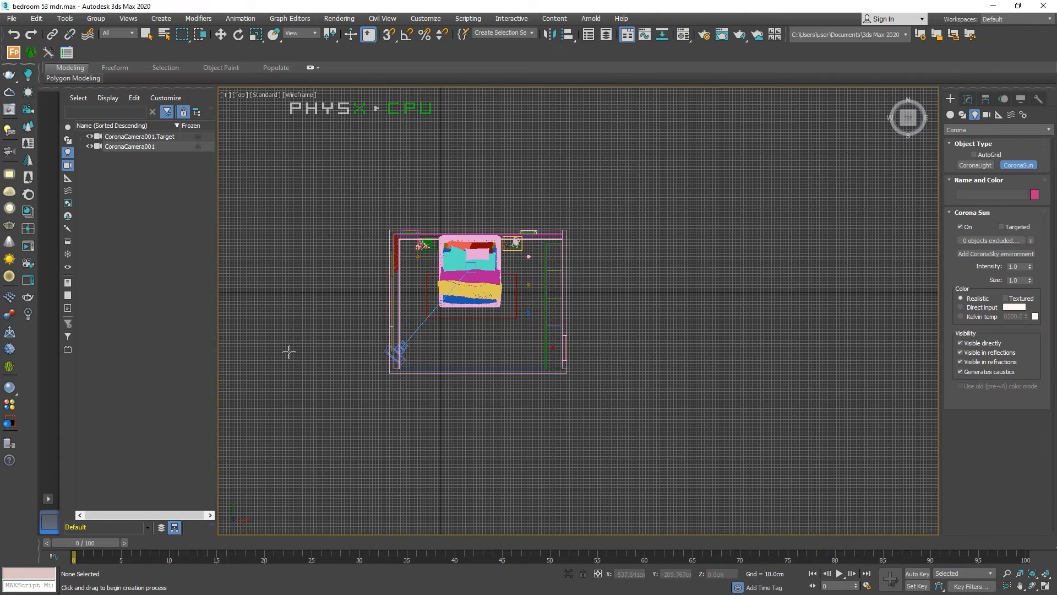
Step: Place a Corona Sun outside the curtain-side wall in the top view, with its target inside the room beyond the bed
{"action": "left_click_drag", "start_coordinate": [272, 378], "coordinate": [451, 246]}
{"action": "key", "text": "Escape"}
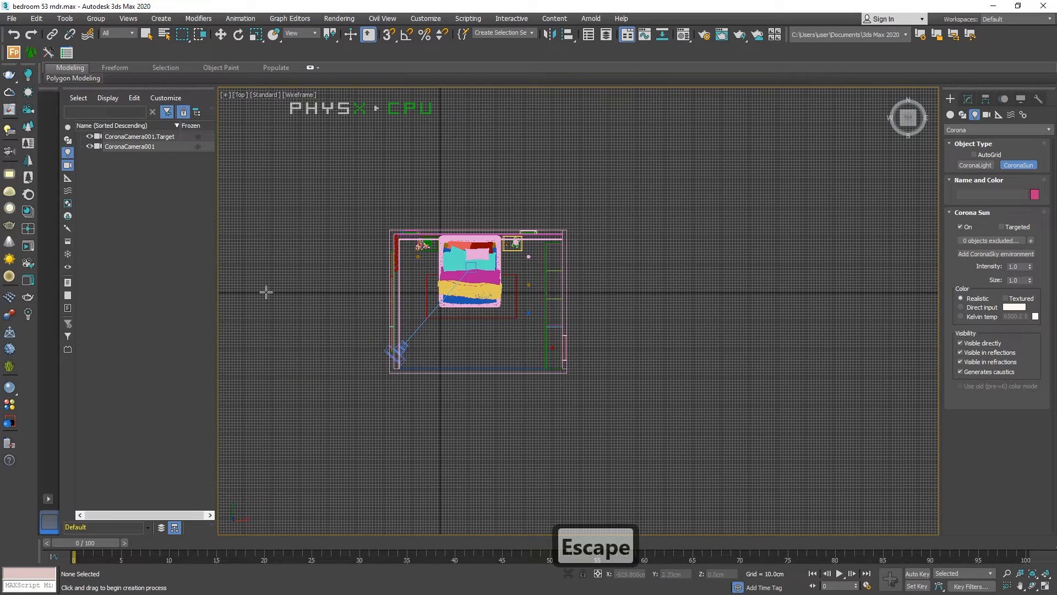
{"action": "left_click_drag", "start_coordinate": [266, 292], "coordinate": [523, 295]}
{"action": "scroll", "coordinate": [523, 290], "scroll_direction": "up", "scroll_amount": 3}
{"action": "scroll", "coordinate": [523, 295], "scroll_direction": "down", "scroll_amount": 3}
Step: Adjust the Corona Sun's height in the front view so it sits slightly above the roof, and clear the selection
{"action": "key", "text": "f"}
{"action": "scroll", "coordinate": [325, 296], "scroll_direction": "down", "scroll_amount": 3}
{"action": "key", "text": "w"}
{"action": "left_click_drag", "start_coordinate": [257, 150], "coordinate": [268, 214]}
{"action": "left_click", "coordinate": [195, 181]}
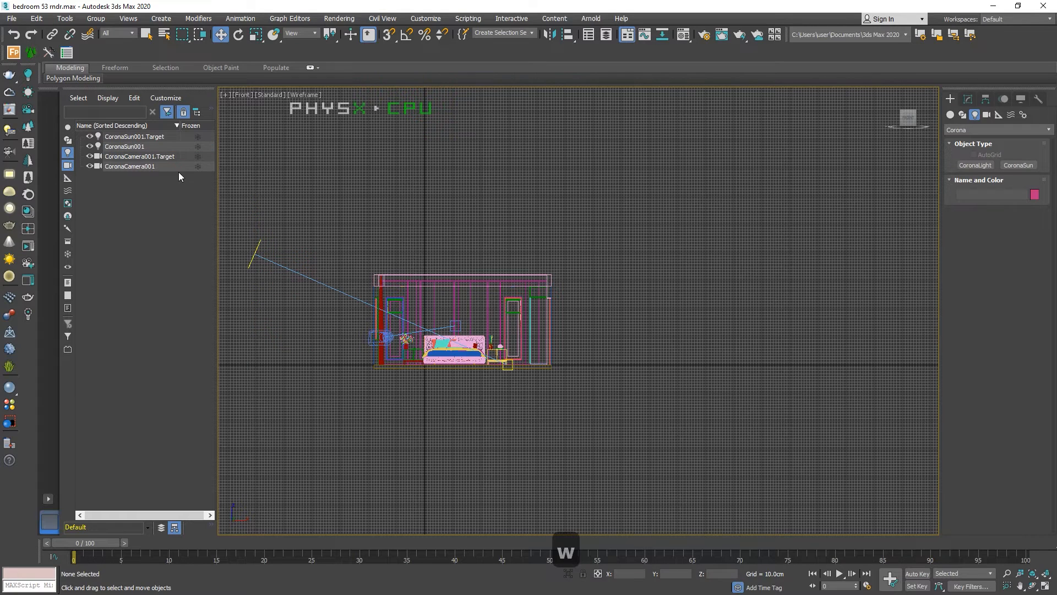
Step: Try shifting the Corona camera in the front view and undo the move
{"action": "left_click", "coordinate": [165, 167]}
{"action": "key", "text": "w"}
{"action": "key", "text": "w"}
{"action": "left_click_drag", "start_coordinate": [380, 296], "coordinate": [389, 292]}
{"action": "key", "text": "ctrl+z"}
{"action": "left_click", "coordinate": [177, 156]}
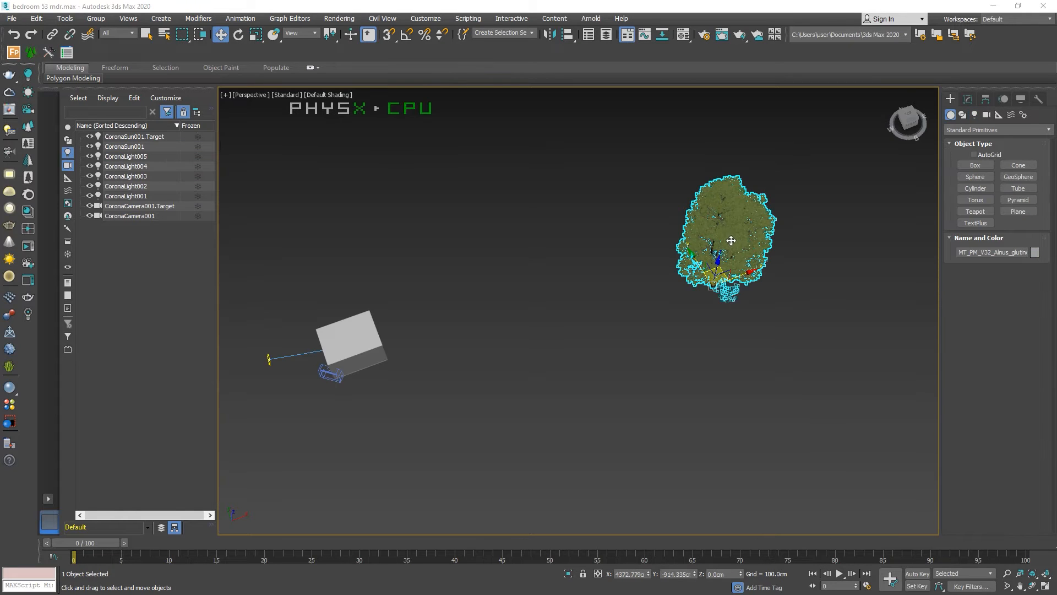
Step: Move the tree model across the top view to just outside the room's curtain-side wall
{"action": "key", "text": "t"}
{"action": "scroll", "coordinate": [598, 300], "scroll_direction": "down", "scroll_amount": 10}
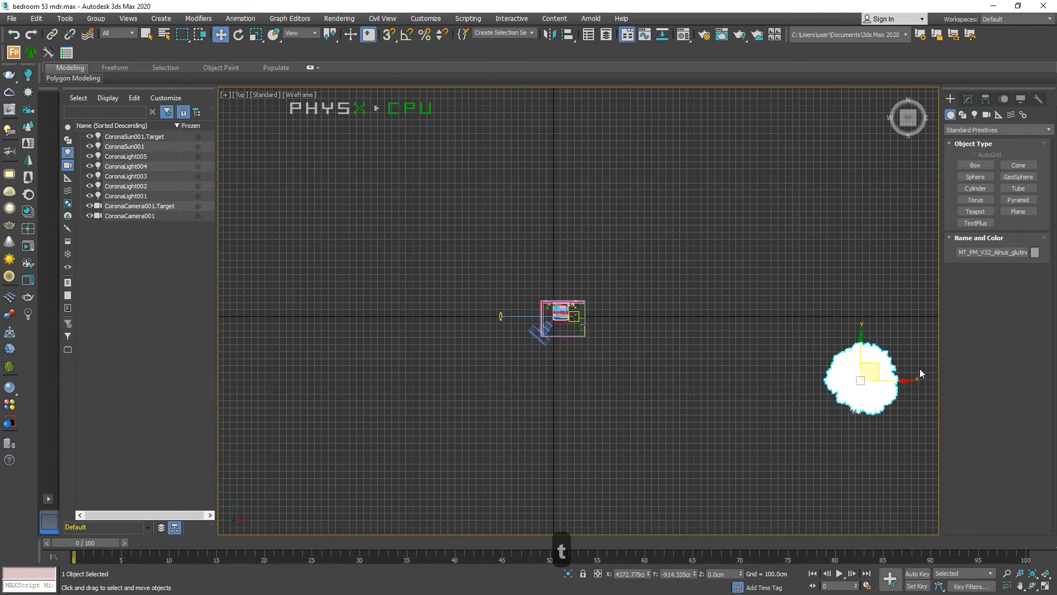
{"action": "left_click_drag", "start_coordinate": [905, 380], "coordinate": [553, 377]}
{"action": "left_click_drag", "start_coordinate": [508, 342], "coordinate": [481, 281]}
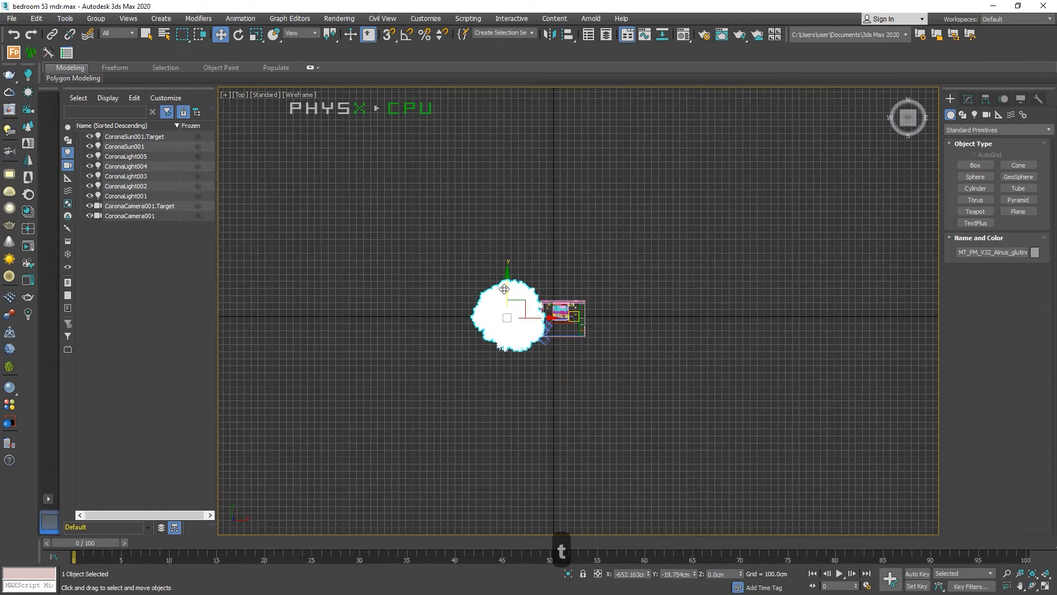
{"action": "scroll", "coordinate": [524, 295], "scroll_direction": "up", "scroll_amount": 4}
{"action": "left_click_drag", "start_coordinate": [537, 340], "coordinate": [522, 339]}
Step: Lower the tree to about -129 cm in the front view and scale it uniformly to about 31%
{"action": "key", "text": "f"}
{"action": "left_click_drag", "start_coordinate": [464, 243], "coordinate": [464, 261]}
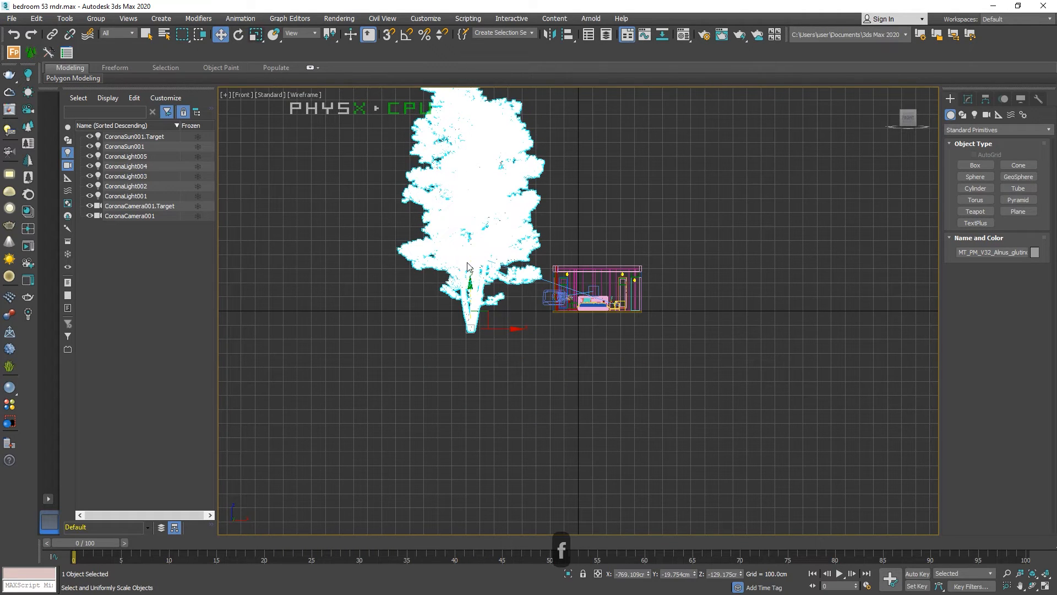
{"action": "key", "text": "r"}
{"action": "middle_click_drag", "start_coordinate": [500, 295], "coordinate": [472, 373], "text": "alt"}
{"action": "left_click_drag", "start_coordinate": [473, 373], "coordinate": [329, 358]}
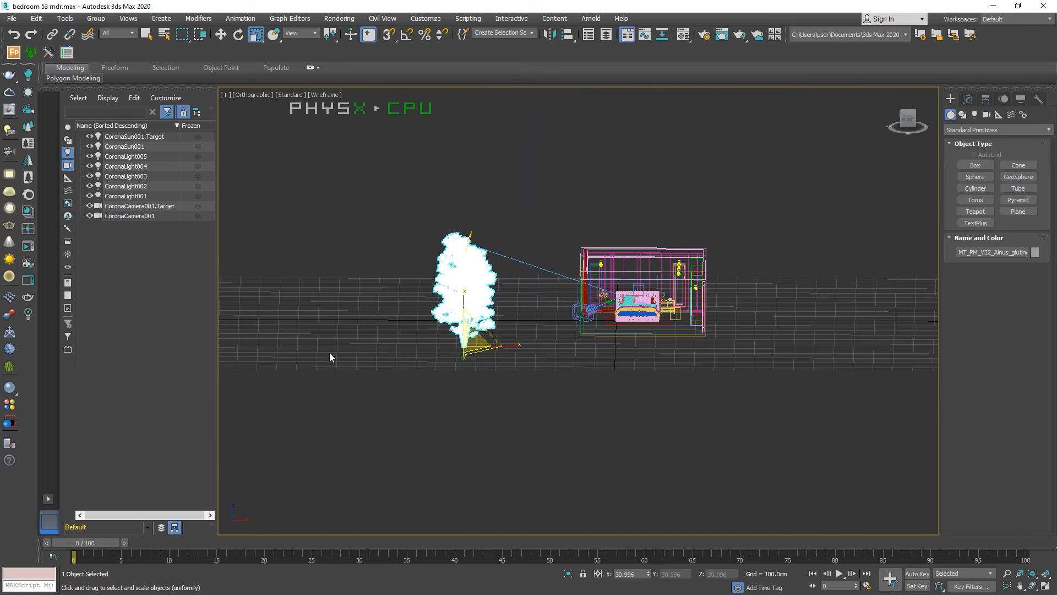
Step: Move the scaled tree closer to the room and slightly lower in the front view
{"action": "key", "text": "f"}
{"action": "scroll", "coordinate": [561, 394], "scroll_direction": "down", "scroll_amount": 5}
{"action": "scroll", "coordinate": [474, 392], "scroll_direction": "up", "scroll_amount": 1}
{"action": "key", "text": "w"}
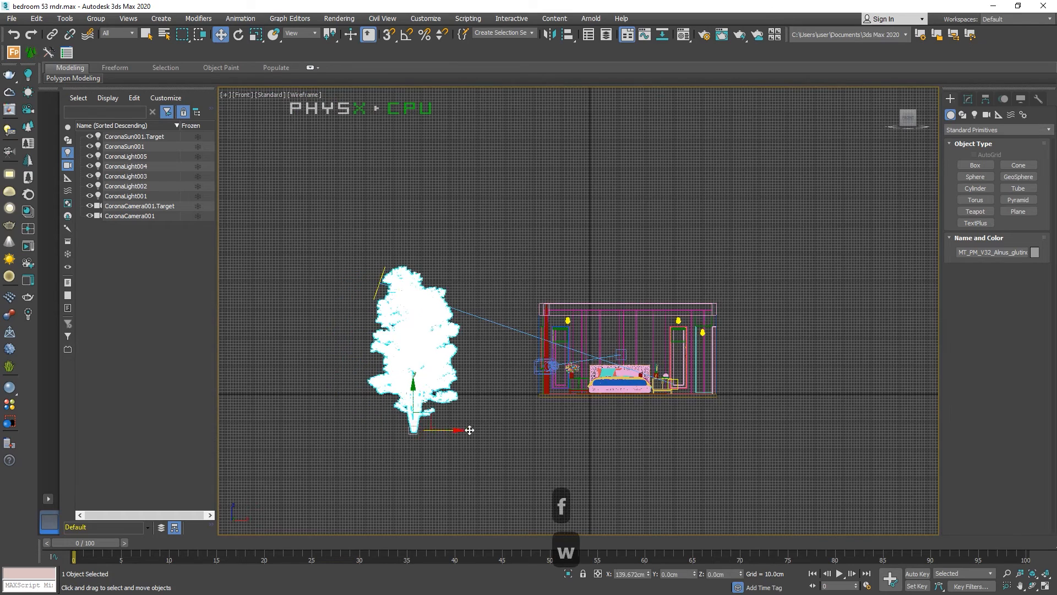
{"action": "left_click_drag", "start_coordinate": [455, 429], "coordinate": [494, 439]}
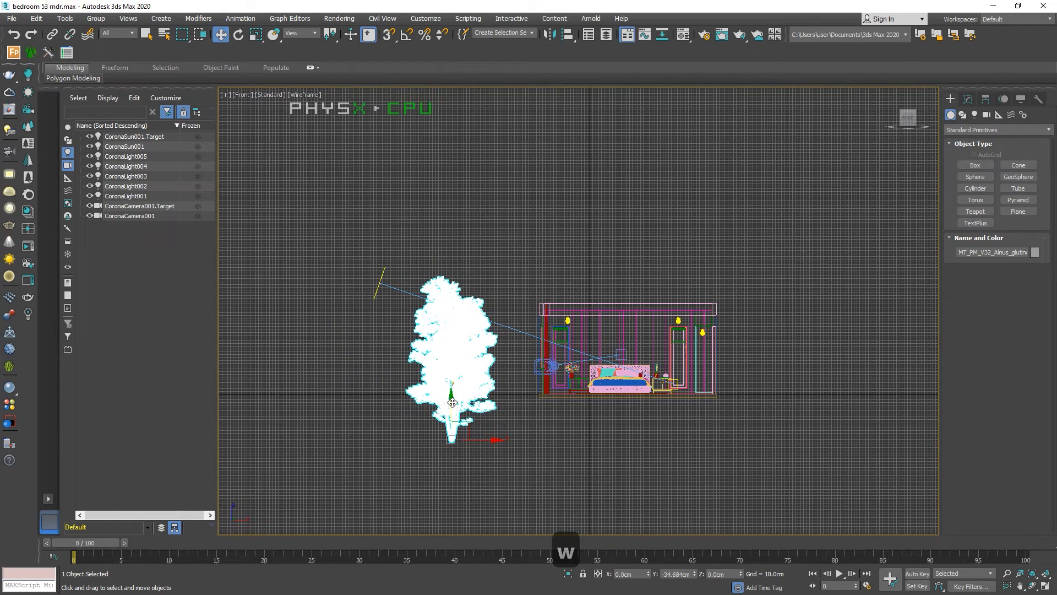
Step: Clone the tree in the top view into a staggered row of three outside the curtain-side wall
{"action": "key", "text": "t"}
{"action": "mouse_move", "coordinate": [513, 303]}
{"action": "left_mouse_down"}
{"action": "mouse_move", "coordinate": [512, 322]}
{"action": "mouse_move", "coordinate": [496, 268]}
{"action": "mouse_move", "coordinate": [513, 354]}
{"action": "mouse_move", "coordinate": [511, 313]}
{"action": "left_mouse_up"}
{"action": "left_click", "coordinate": [513, 343]}
{"action": "left_click", "coordinate": [533, 349]}
{"action": "left_click_drag", "start_coordinate": [553, 348], "coordinate": [535, 353]}
{"action": "left_click", "coordinate": [518, 309]}
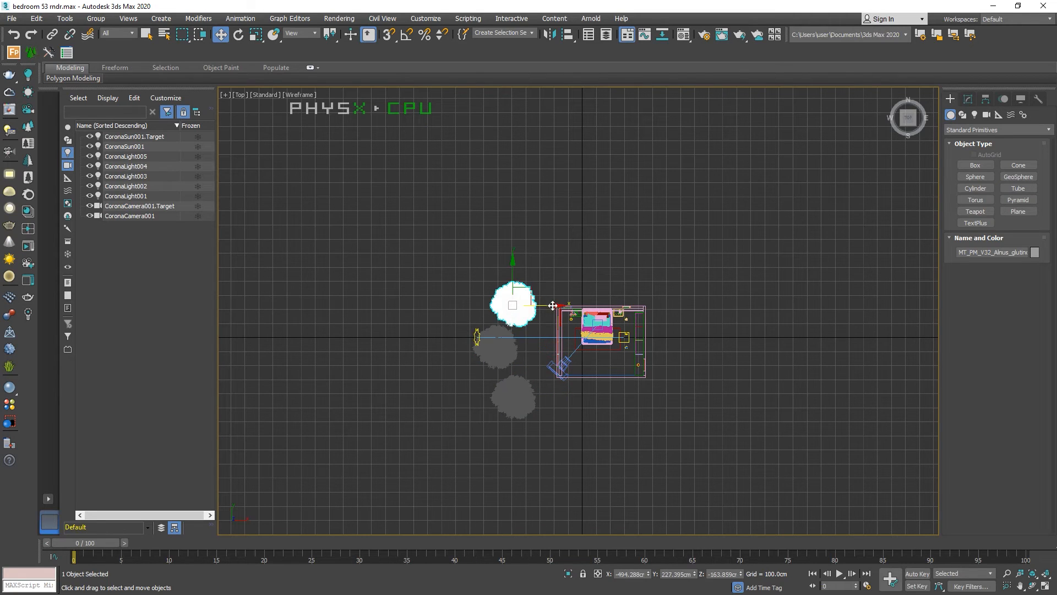
Step: Clone the tree nearest the headboard wall and position the copy outside that wall near the corner
{"action": "left_click_drag", "start_coordinate": [521, 257], "coordinate": [523, 194], "text": "shift"}
{"action": "left_click", "coordinate": [532, 350]}
{"action": "left_click_drag", "start_coordinate": [570, 245], "coordinate": [612, 250]}
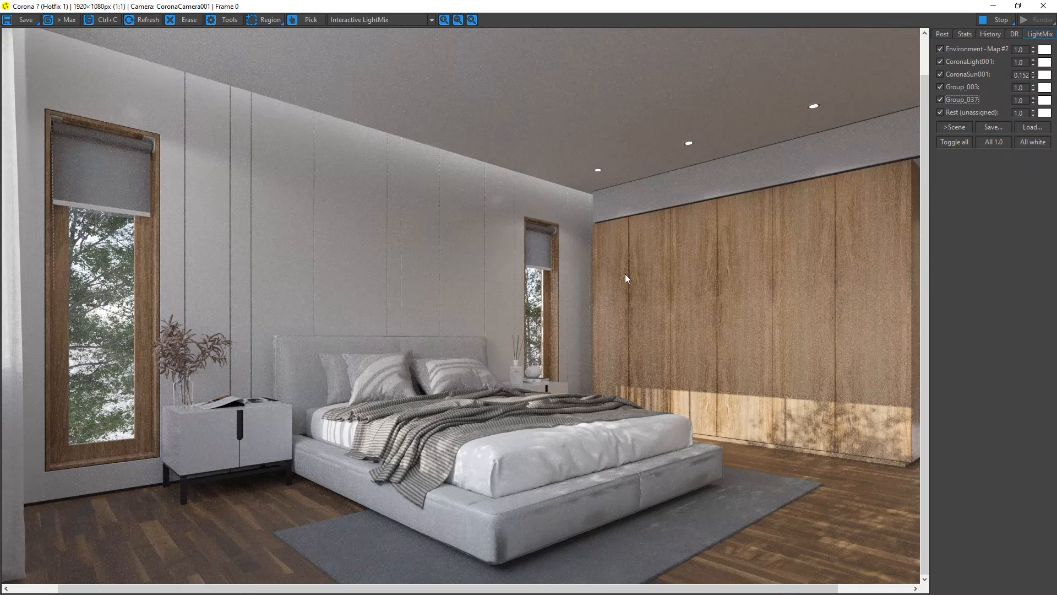
Step: Check the Group_003 light's contribution in LightMix and set its colour temperature to 2500 K
{"action": "scroll", "coordinate": [625, 274], "scroll_direction": "down", "scroll_amount": 1}
{"action": "left_click", "coordinate": [940, 87]}
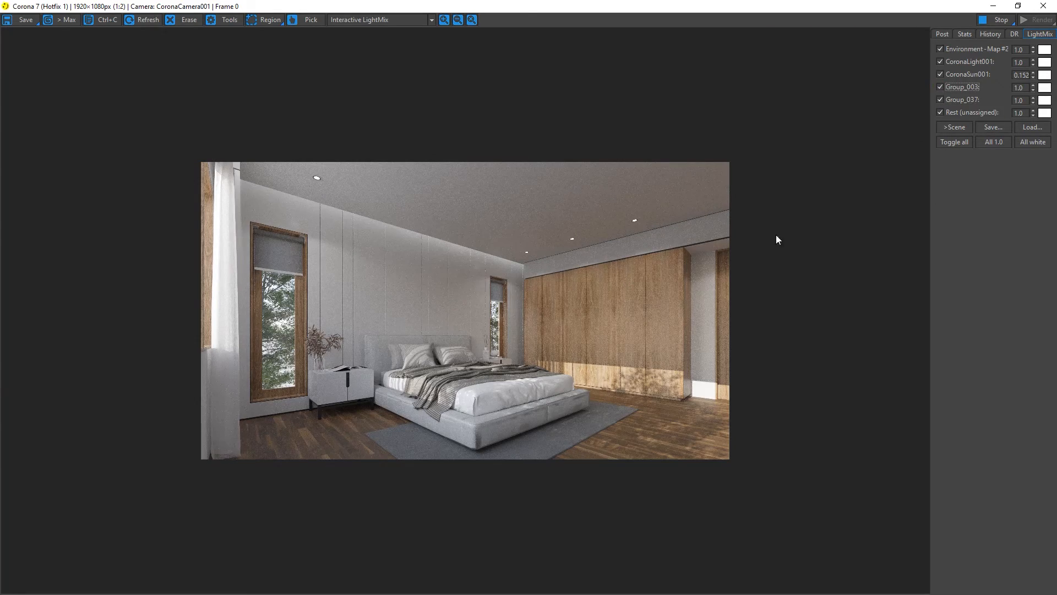
{"action": "scroll", "coordinate": [519, 285], "scroll_direction": "up", "scroll_amount": 1}
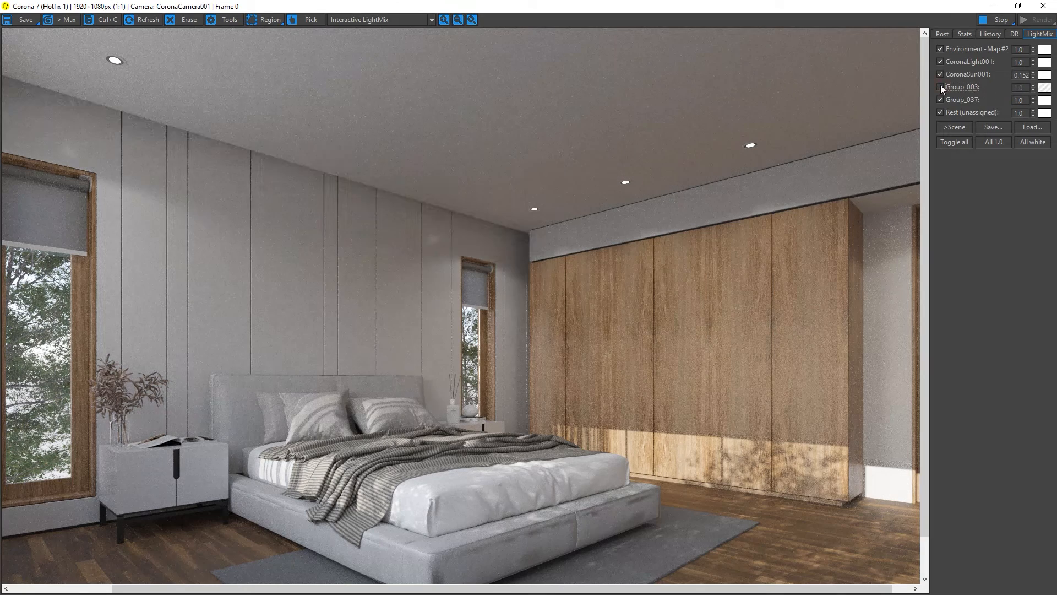
{"action": "left_click", "coordinate": [1045, 88]}
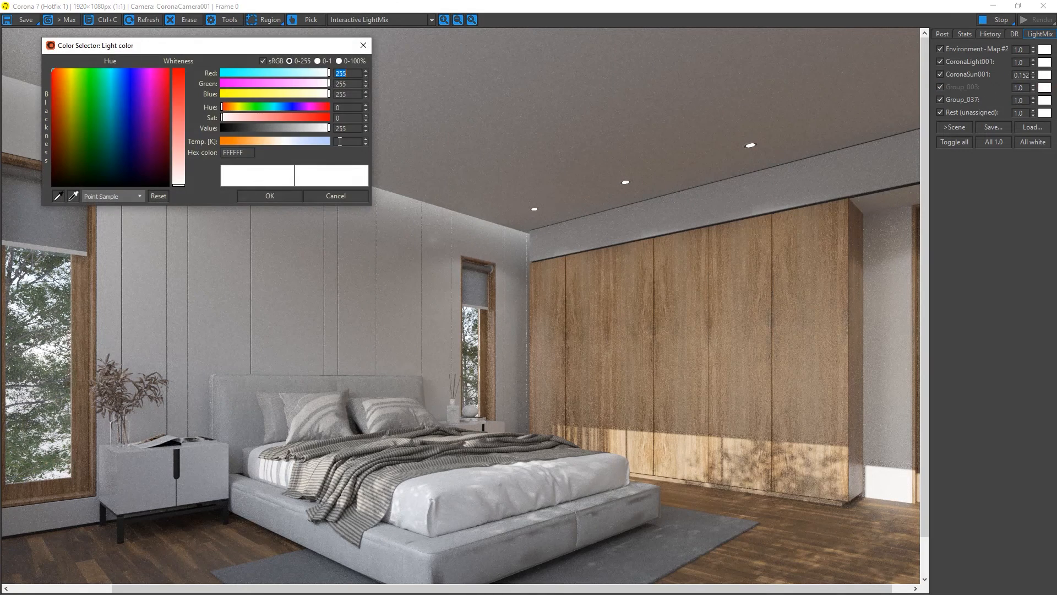
{"action": "type", "text": "2500"}
{"action": "key", "text": "Return"}
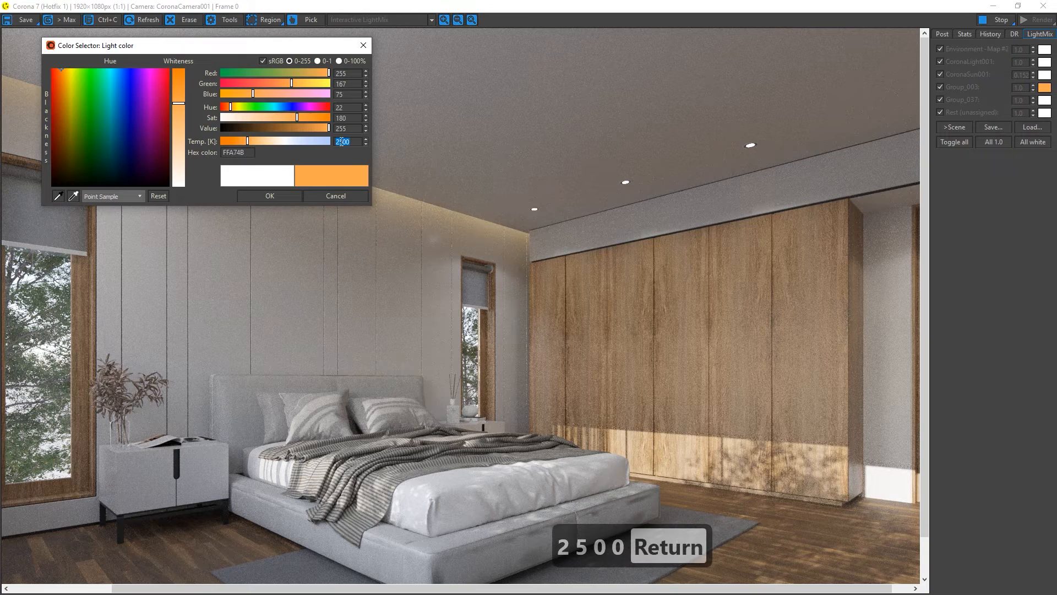
{"action": "left_click", "coordinate": [275, 197]}
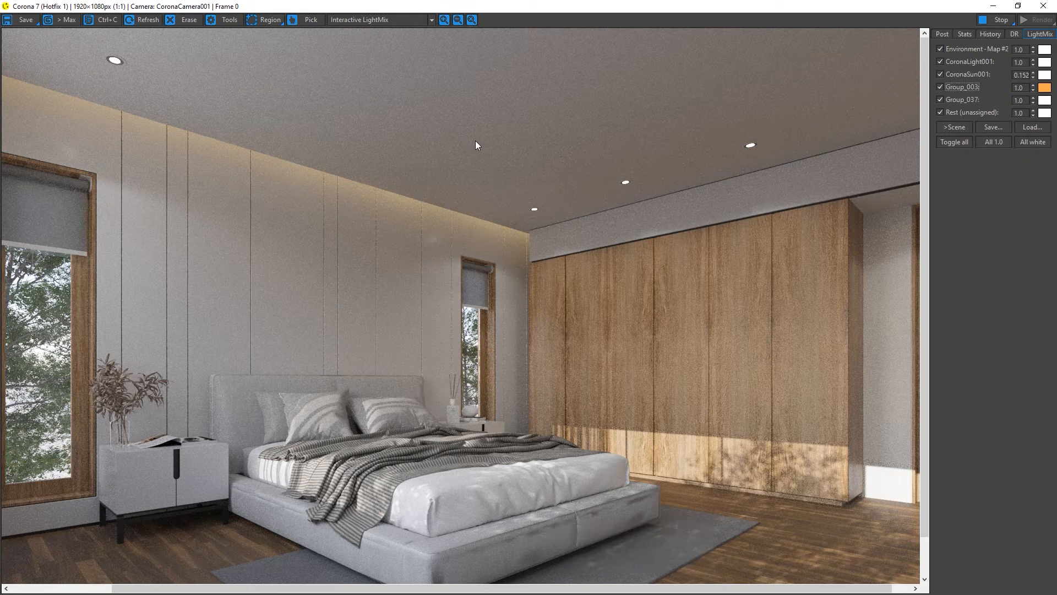
Step: Raise the Group_003 cove light's LightMix intensity to about 2.886 and check the whole render
{"action": "left_click_drag", "start_coordinate": [1034, 59], "coordinate": [1008, 496]}
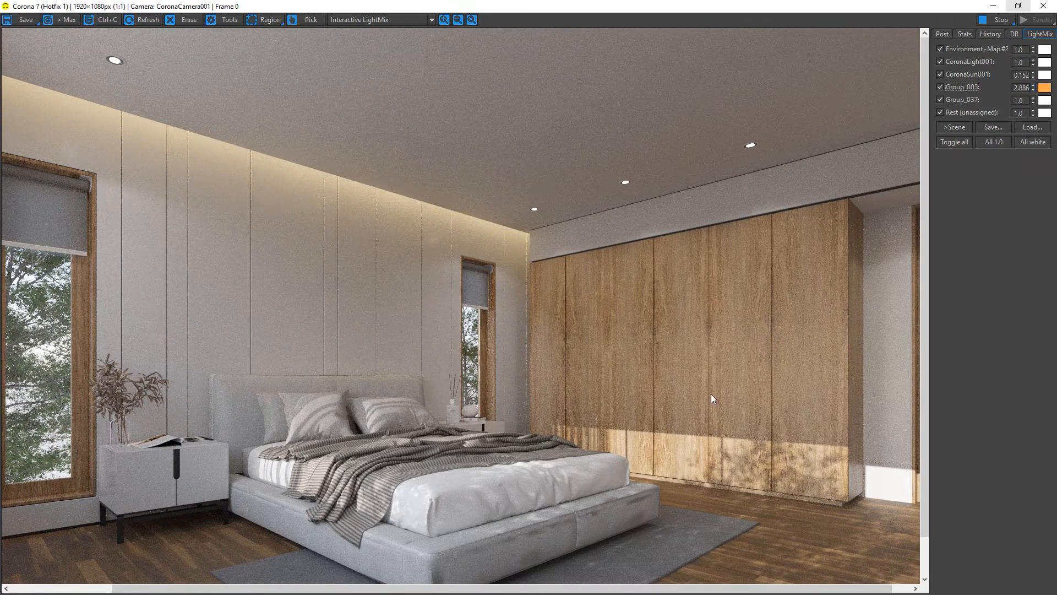
{"action": "scroll", "coordinate": [685, 372], "scroll_direction": "down", "scroll_amount": 2}
{"action": "scroll", "coordinate": [371, 324], "scroll_direction": "up", "scroll_amount": 2}
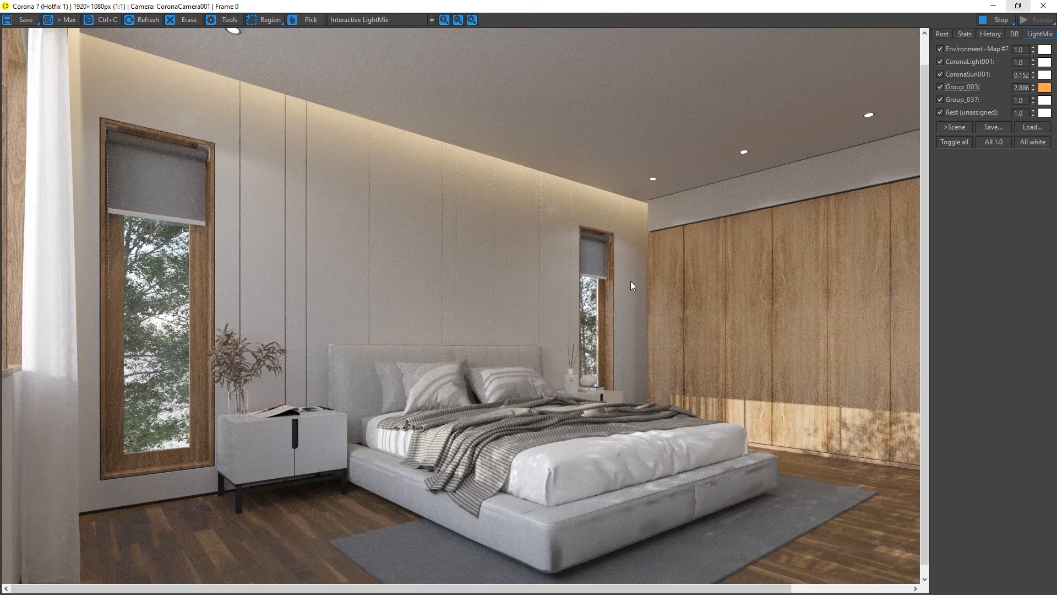
Step: Check the Group_037 and CoronaLight001 contributions in LightMix and raise CoronaLight001's intensity to about 6.4
{"action": "left_click", "coordinate": [940, 99]}
{"action": "left_click", "coordinate": [940, 99]}
{"action": "left_click", "coordinate": [940, 63]}
{"action": "left_click", "coordinate": [940, 62]}
{"action": "left_click_drag", "start_coordinate": [1033, 64], "coordinate": [1038, 379]}
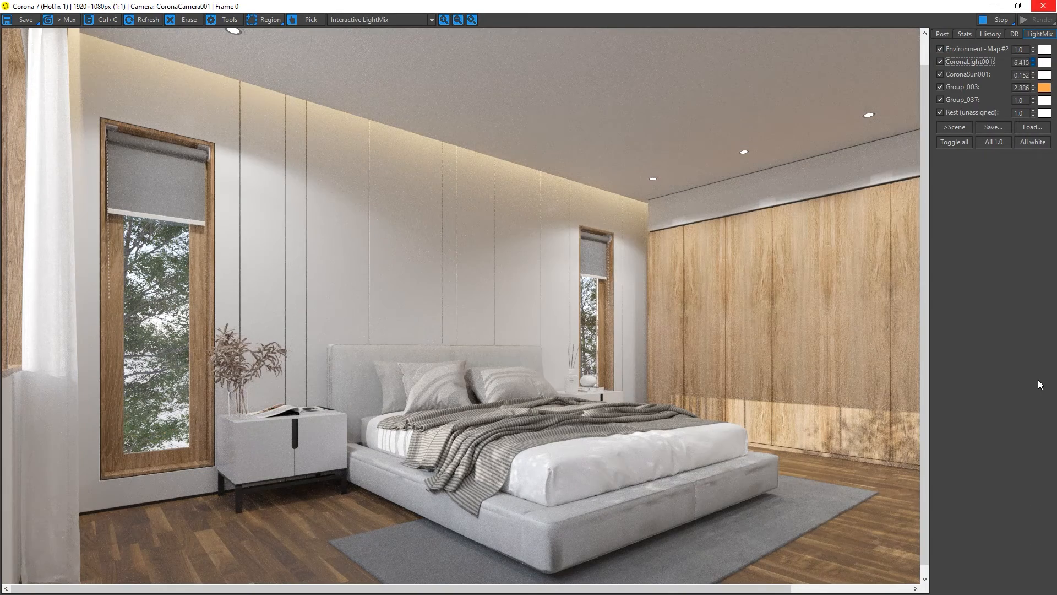
{"action": "left_click_drag", "start_coordinate": [1044, 425], "coordinate": [1043, 405]}
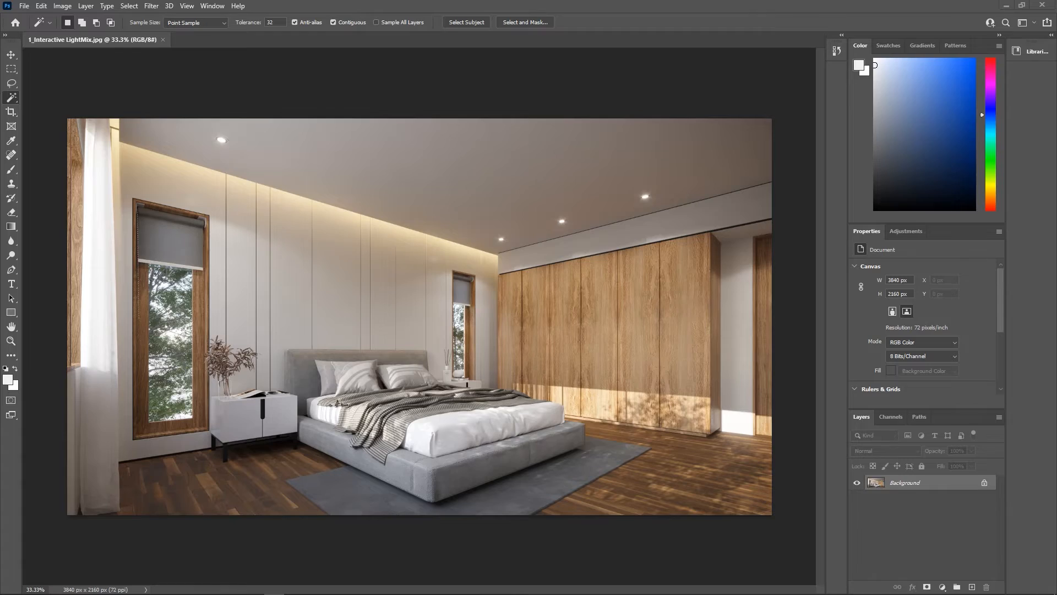
Step: In Photoshop, open the Camera Raw filter on the 1_Interactive LightMix.jpg render and apply automatic tone adjustments
{"action": "left_click", "coordinate": [151, 5]}
{"action": "left_click", "coordinate": [181, 90]}
{"action": "left_click", "coordinate": [901, 126]}
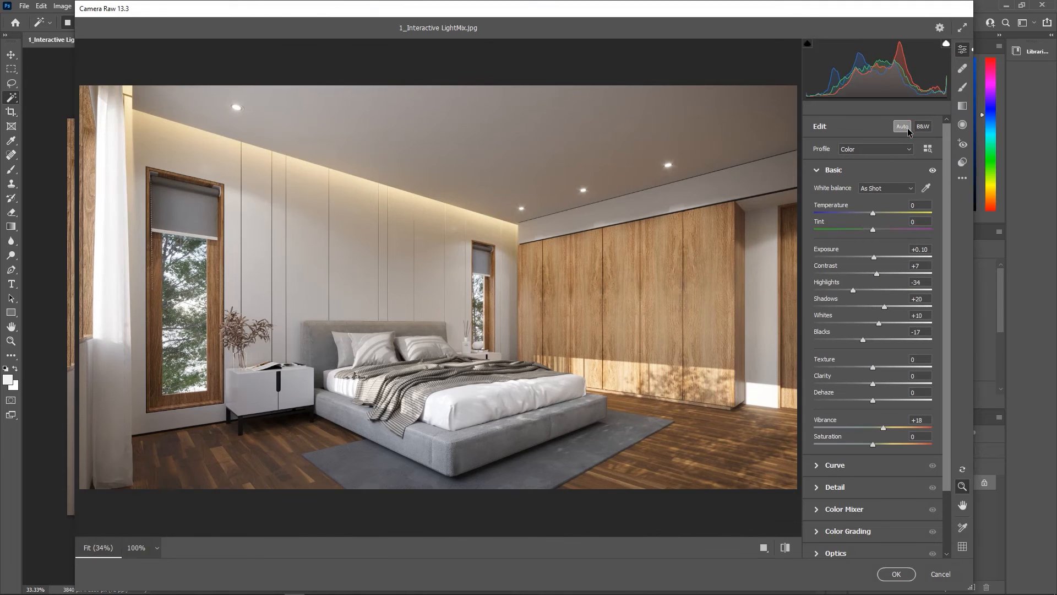
Step: Reset vibrance to 0, set exposure to -0.10, contrast to +10 and shadows to +40, raise the texture, and apply the Camera Raw filter
{"action": "double_click", "coordinate": [884, 429]}
{"action": "left_click_drag", "start_coordinate": [873, 257], "coordinate": [896, 307]}
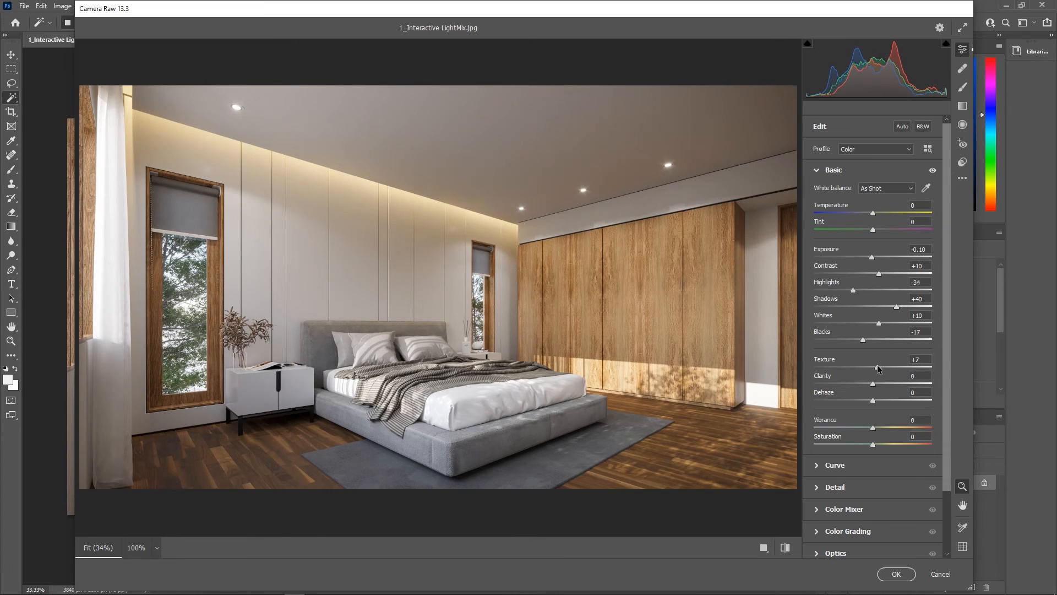
{"action": "left_click_drag", "start_coordinate": [880, 366], "coordinate": [894, 371]}
{"action": "left_click", "coordinate": [893, 574]}
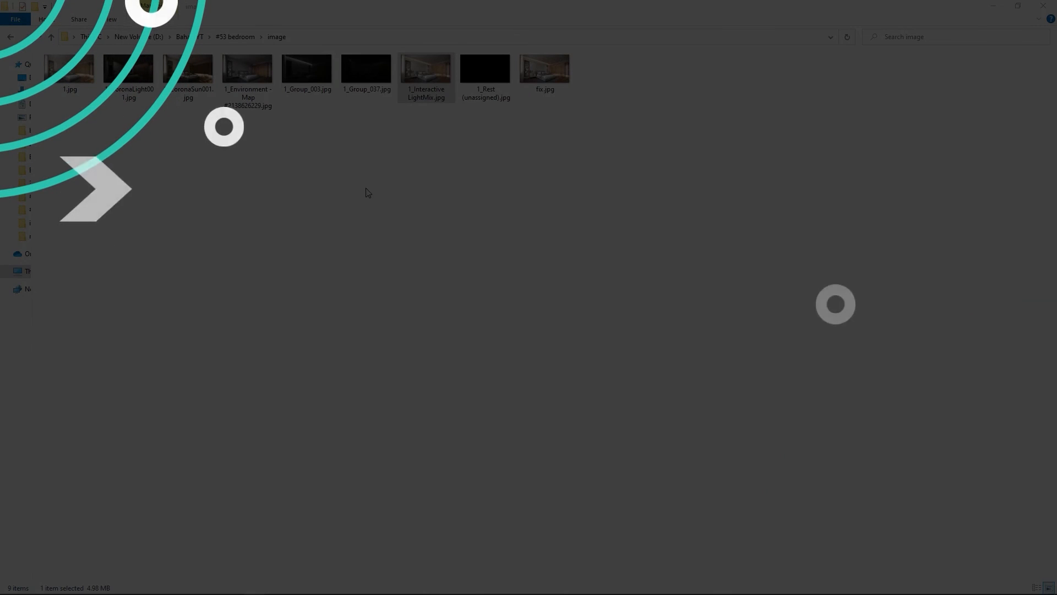
Step: Open 1_Interactive LightMix.jpg from the image folder in Photos and view it in a maximized window
{"action": "left_click", "coordinate": [427, 81]}
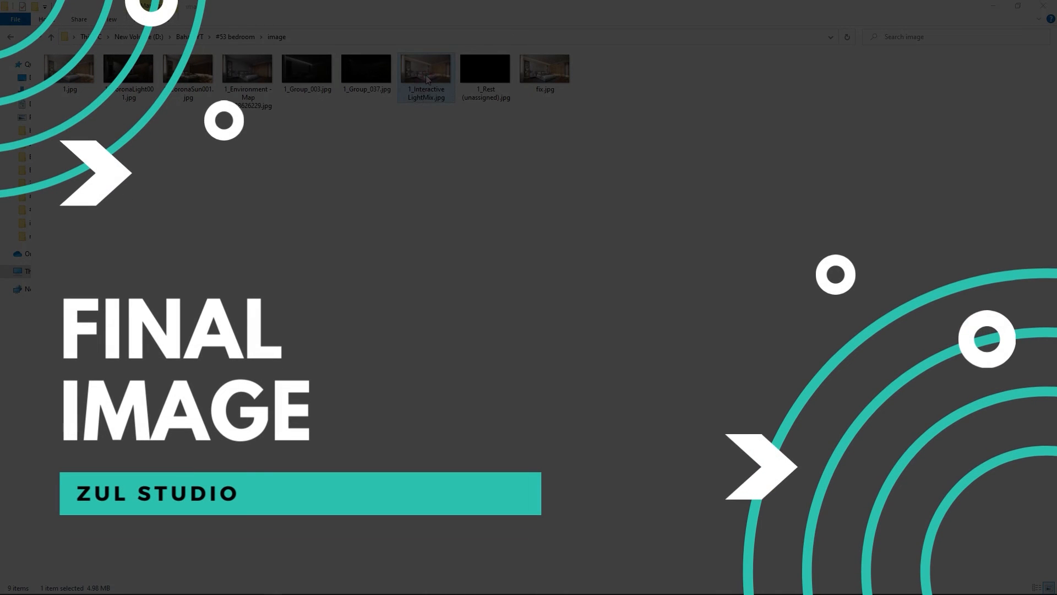
{"action": "left_click_drag", "start_coordinate": [0, 96], "coordinate": [581, 105]}
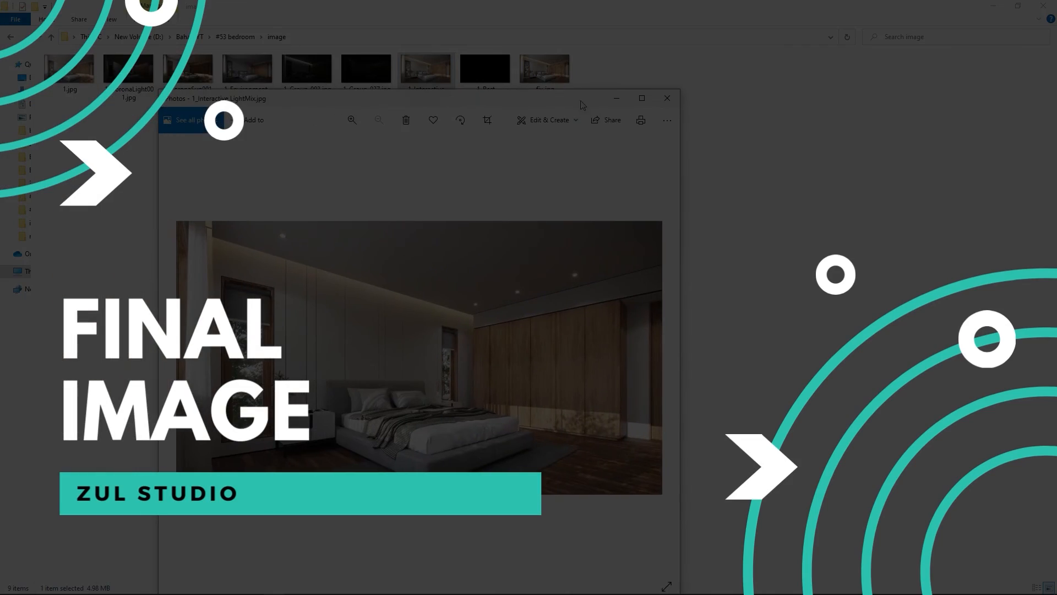
{"action": "left_click", "coordinate": [641, 98]}
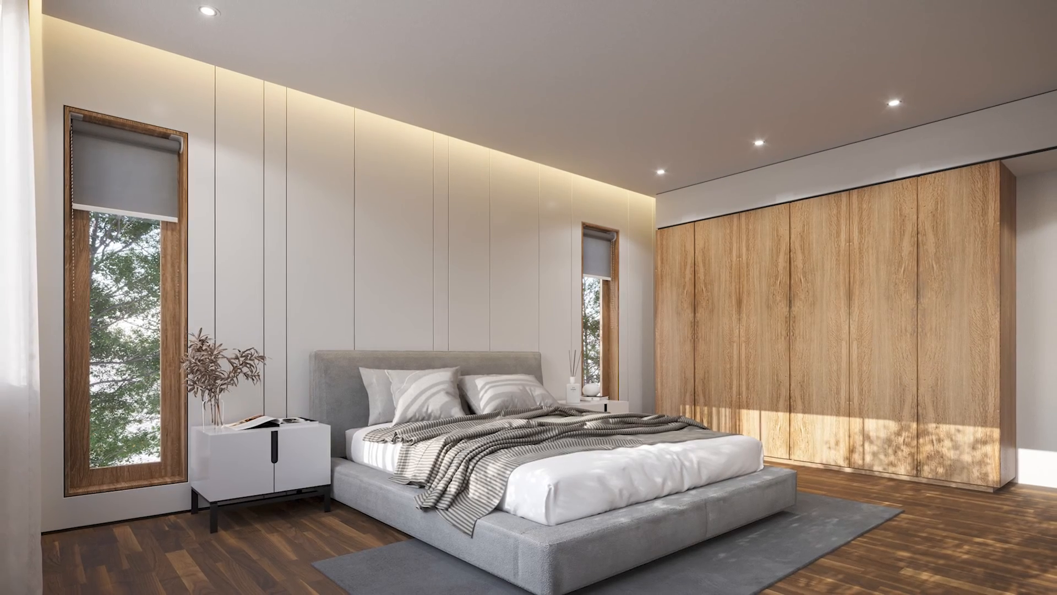